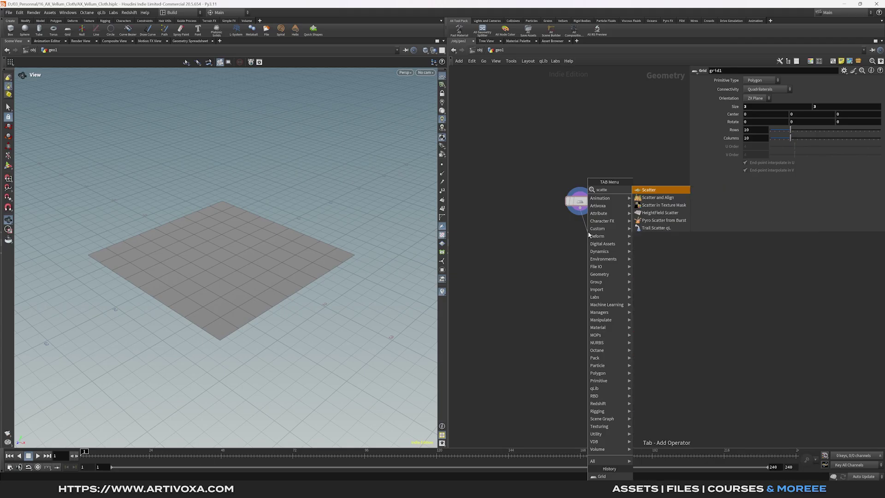
Add a Scatter node below the grid, display it, and set its forced total count to 6 points.
left_click(581, 233)
left_click(596, 219)
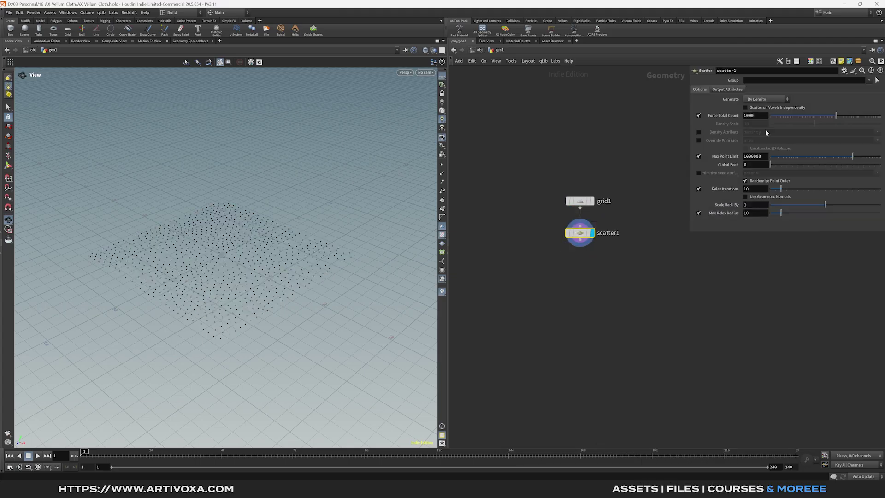
double_click(756, 117)
type("6")
key("Return")
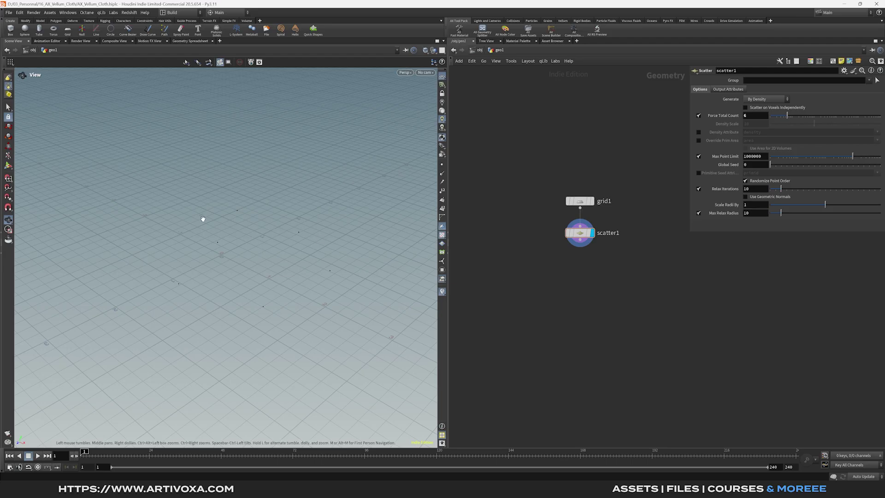
Add a Circle node beside the scatter node and display it in the viewport.
middle_click_drag(579, 287, 545, 288)
key("Tab")
type("cop")
key("Return")
left_click(639, 236)
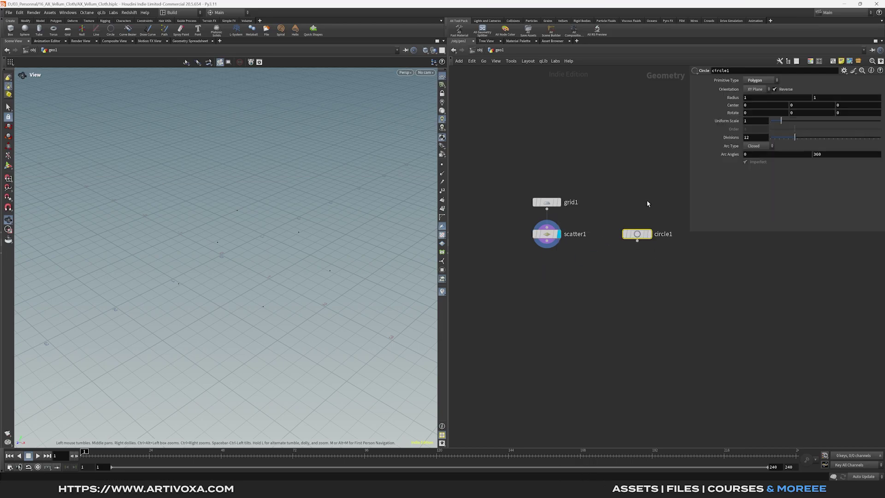
middle_click_drag(617, 210, 603, 218)
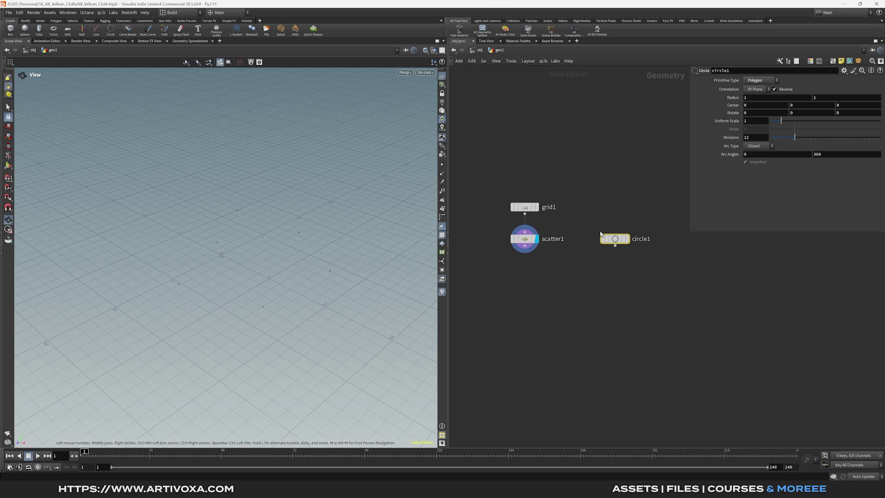
left_click(628, 239)
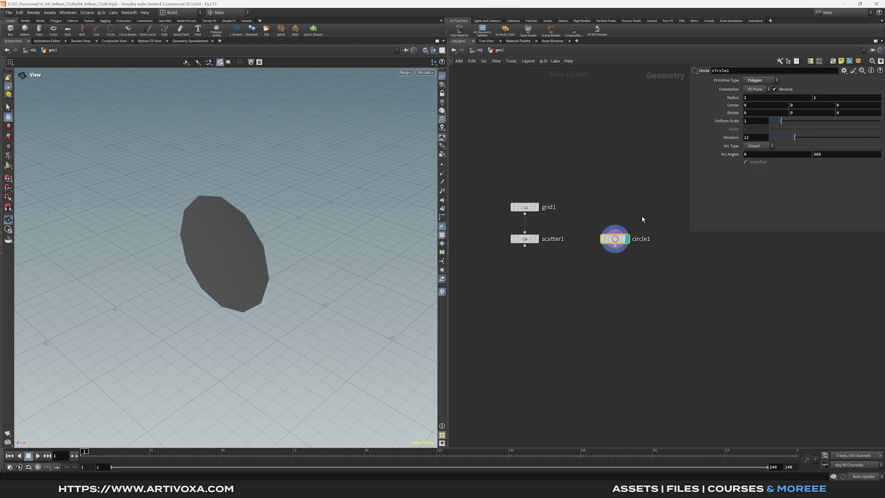
Set the circle's divisions to 64.
double_click(764, 138)
type("64")
key("Return")
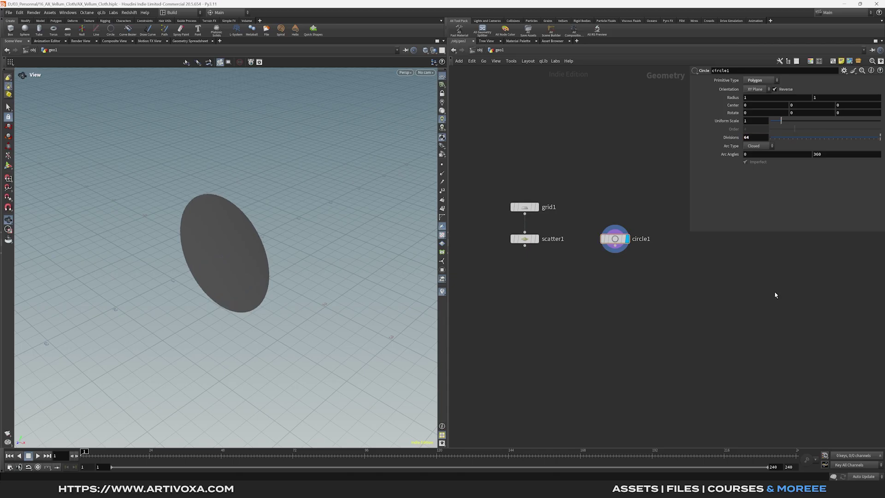
scroll(238, 247, "up", 5)
left_click_drag(237, 246, 277, 232)
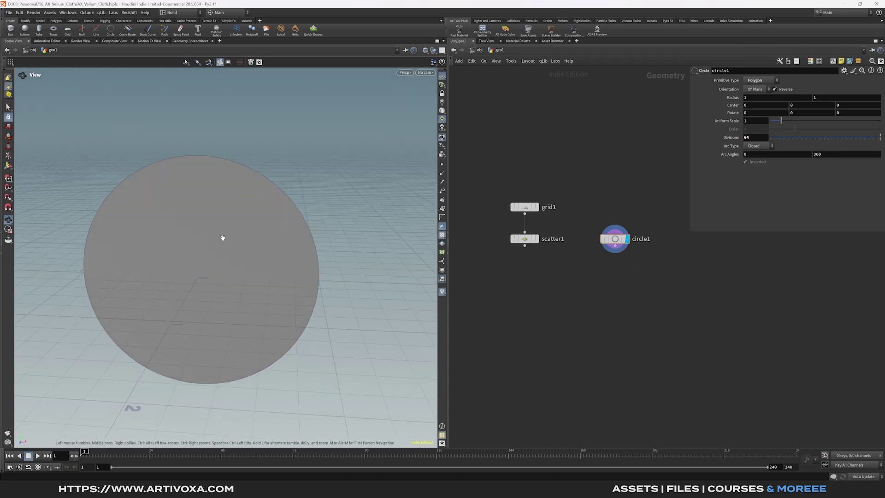
Add a Remesh node after the circle, display it, and set its target size to 0.075.
right_click(617, 248)
type("rem")
key("Return")
left_click(617, 272)
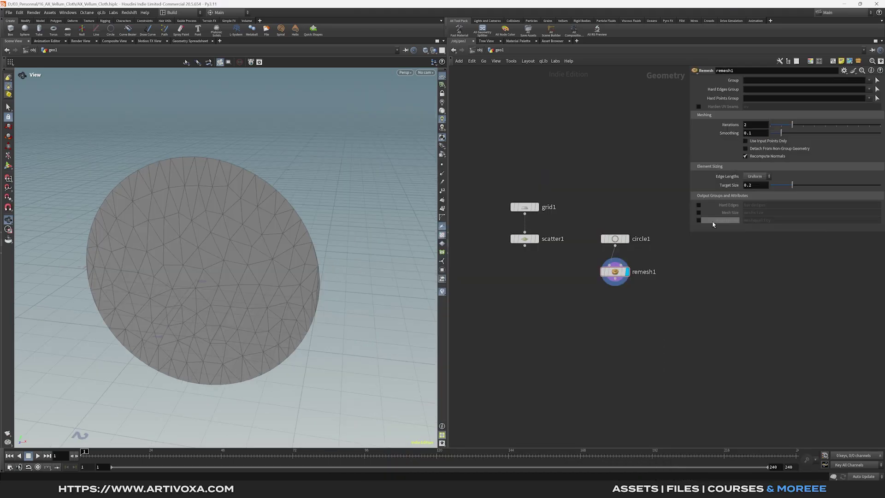
double_click(761, 187)
key("Return")
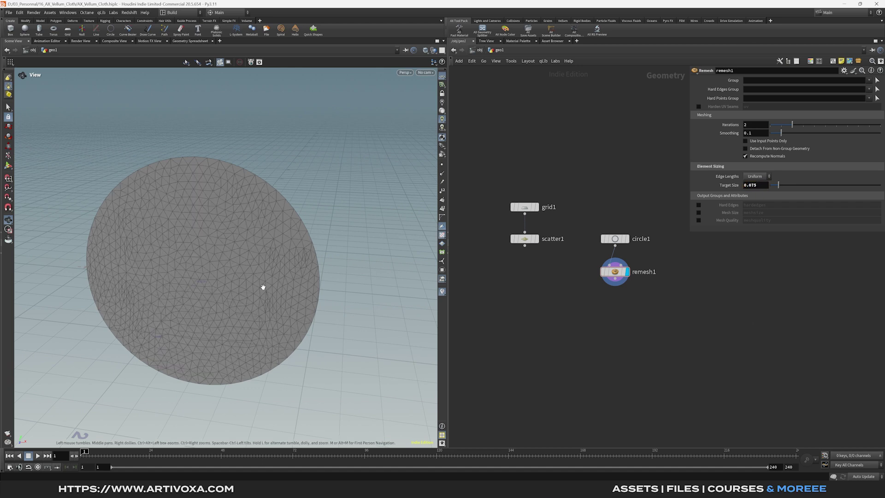
Set the Remesh node's iterations to 10.
middle_click_drag(210, 247, 231, 247)
left_click_drag(230, 247, 232, 239)
scroll(658, 276, "up", 1)
middle_click_drag(658, 276, 637, 265)
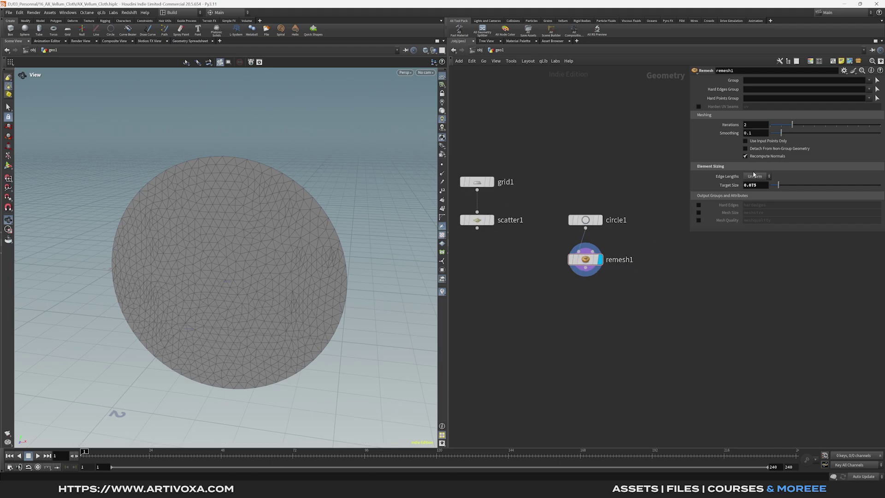
left_click(759, 126)
key("Return")
left_click_drag(249, 240, 226, 258)
Add a UV Unwrap node after the remesh node and display it.
key("Tab")
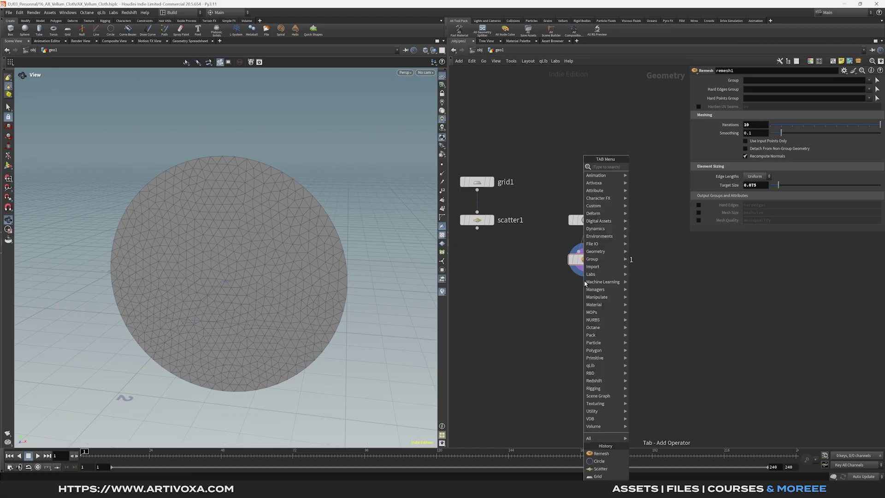
type("uvu")
key("Return")
left_click(583, 294)
left_click(599, 295)
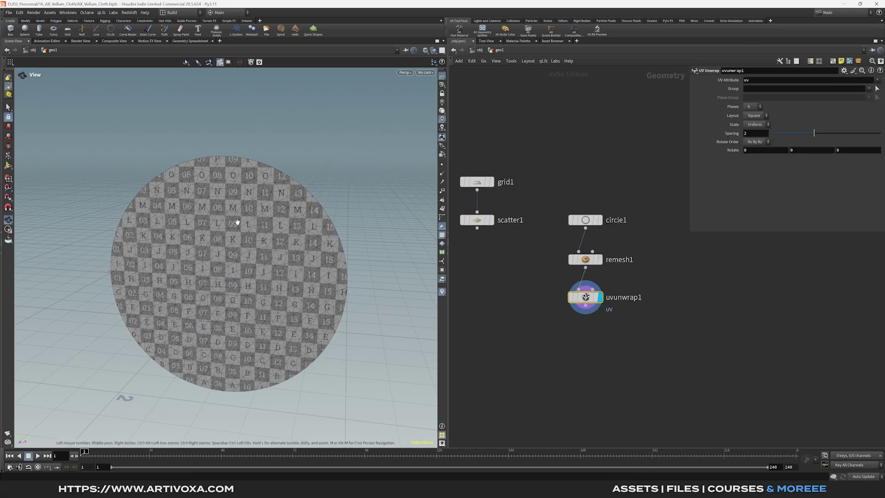
Add and display a Match Size node after the UV Unwrap node, with Justify Y set to Min.
left_click_drag(238, 223, 238, 207)
scroll(238, 207, "down", 3)
key("Tab")
type("mats")
key("Return")
left_click(588, 330)
left_click(601, 331)
left_click_drag(592, 331, 591, 340)
left_click(755, 172)
left_click(754, 187)
left_click_drag(207, 282, 233, 276)
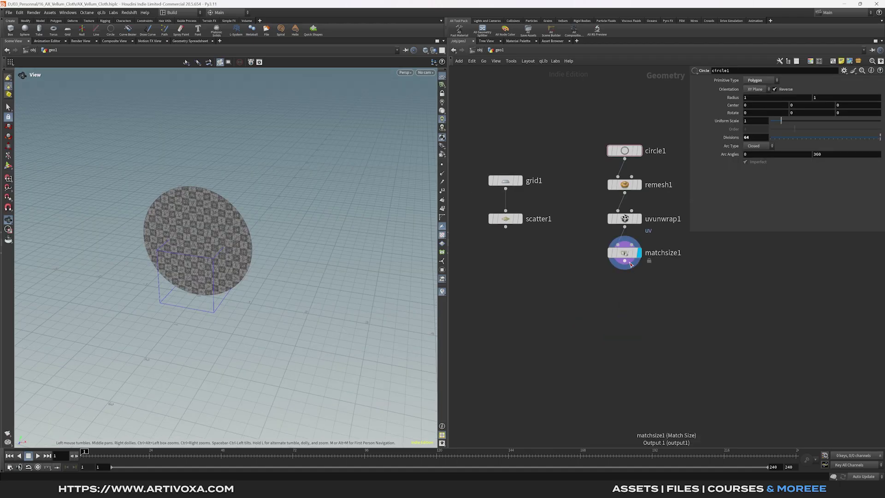
Add a Null node after the Match Size node and rename it OUT_CIRCLE.
key("Tab")
type("nu")
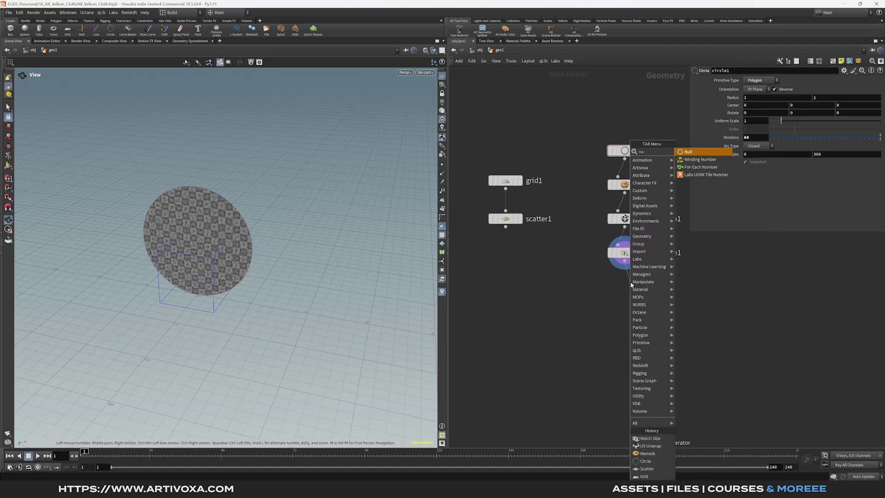
key("Return")
left_click(625, 290)
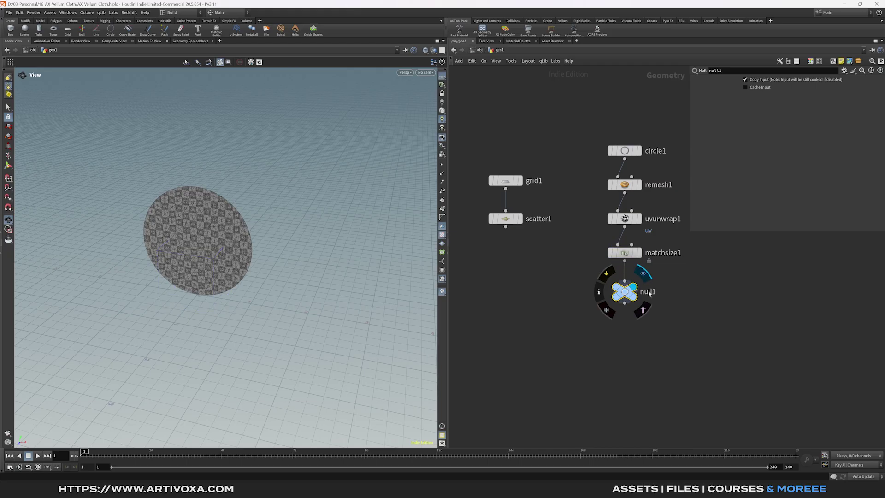
double_click(649, 292)
type("OUT_CI")
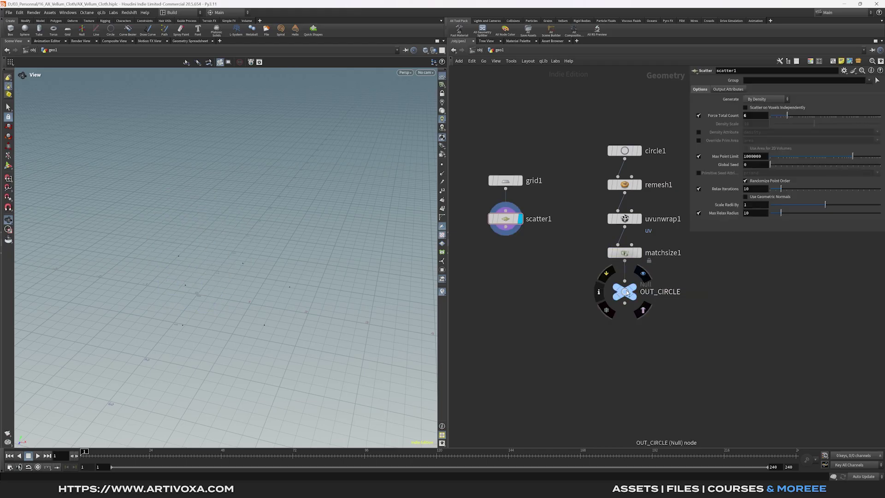
Duplicate the OUT_CIRCLE null under the scatter node and rename the copy OUT_PONTS.
left_click_drag(626, 290, 507, 292, "alt")
double_click(543, 292)
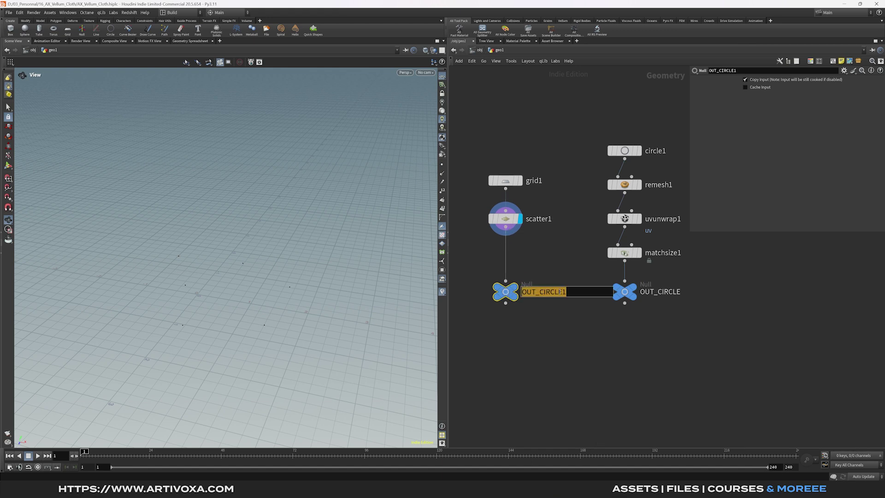
type("OUT_PONTS")
key("Return")
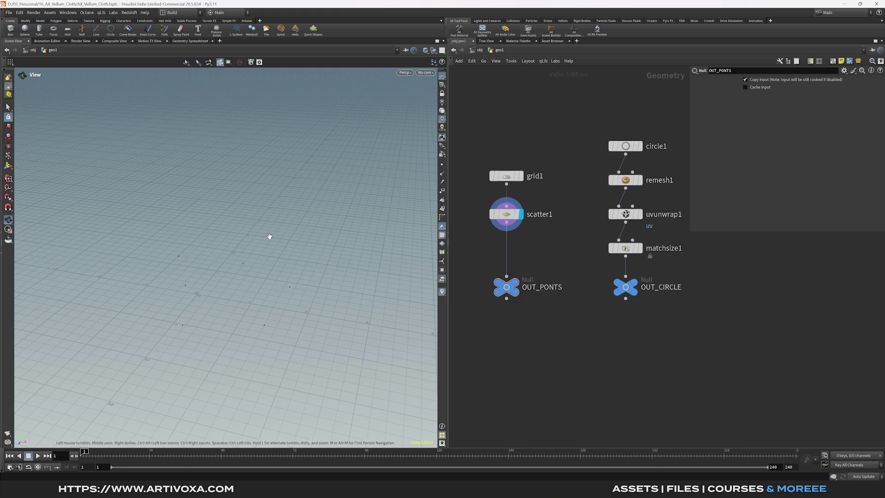
Add a Copy to Points node, feed it OUT_CIRCLE as geometry and OUT_PONTS as target points, and display it.
middle_click_drag(613, 349, 614, 334)
key("Tab")
type("ctp")
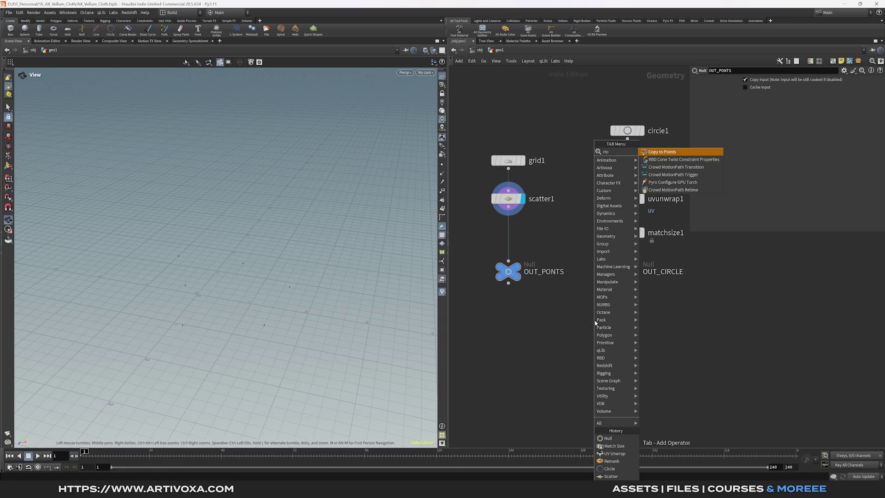
key("Return")
left_click(595, 323)
left_click_drag(509, 283, 600, 310)
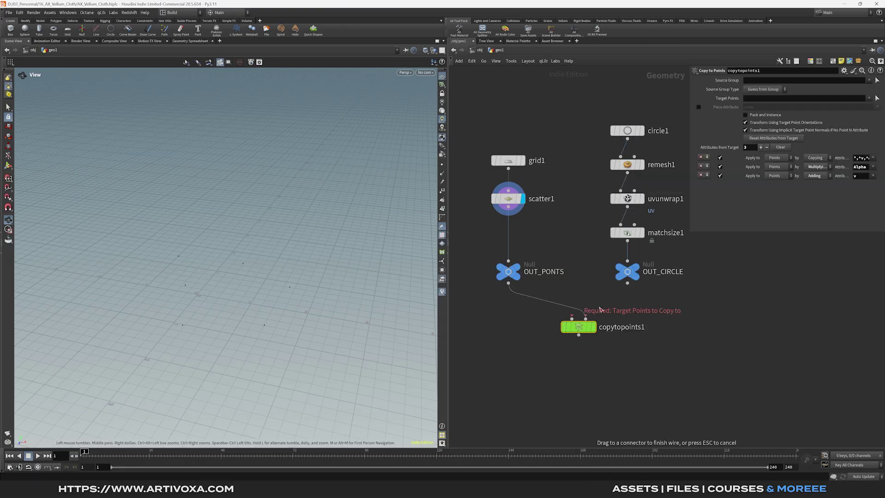
left_click(600, 317)
left_click_drag(627, 284, 589, 320)
left_click(595, 328)
left_click(590, 320)
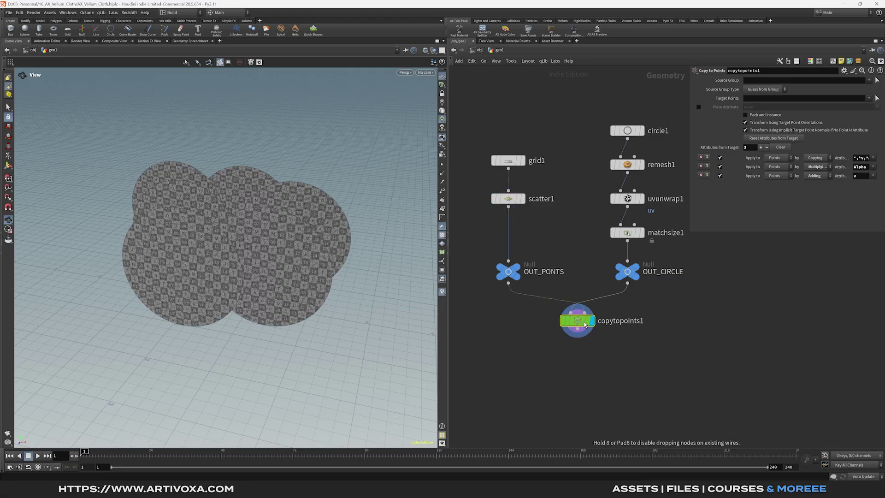
Move the grid and scatter nodes upward to leave room above the OUT_PONTS null.
left_click_drag(194, 242, 244, 198)
left_click_drag(245, 245, 247, 236)
middle_click_drag(527, 233, 548, 233)
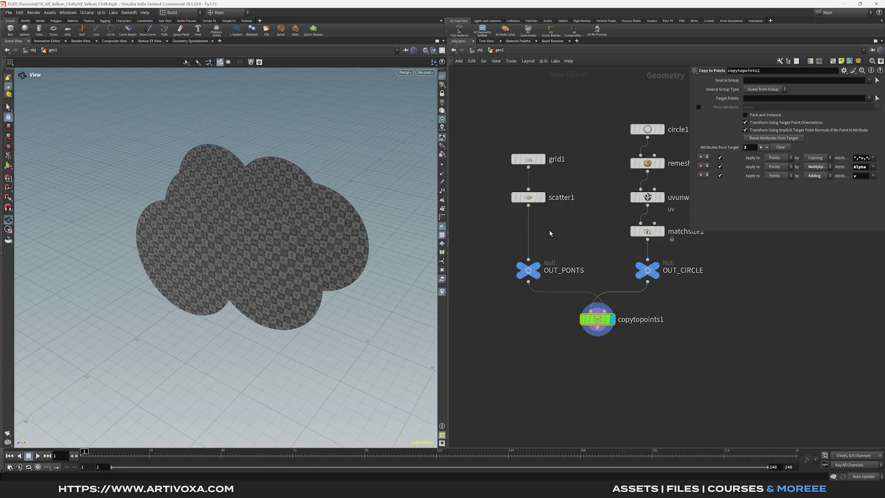
left_click_drag(546, 231, 526, 144)
left_click_drag(531, 194, 532, 176)
key("shift+l")
left_click_drag(529, 144, 529, 132)
Insert an Attribute Randomize node between the scatter node and OUT_PONTS.
key("Tab")
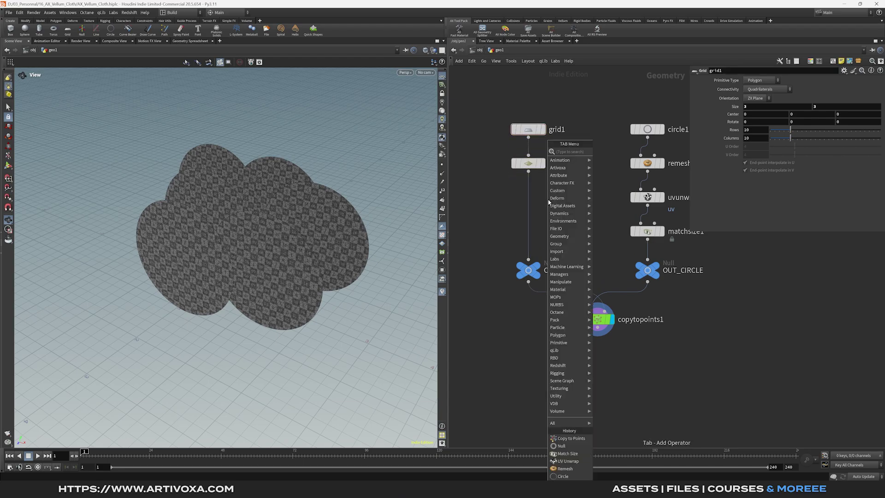
type("attrand")
key("Return")
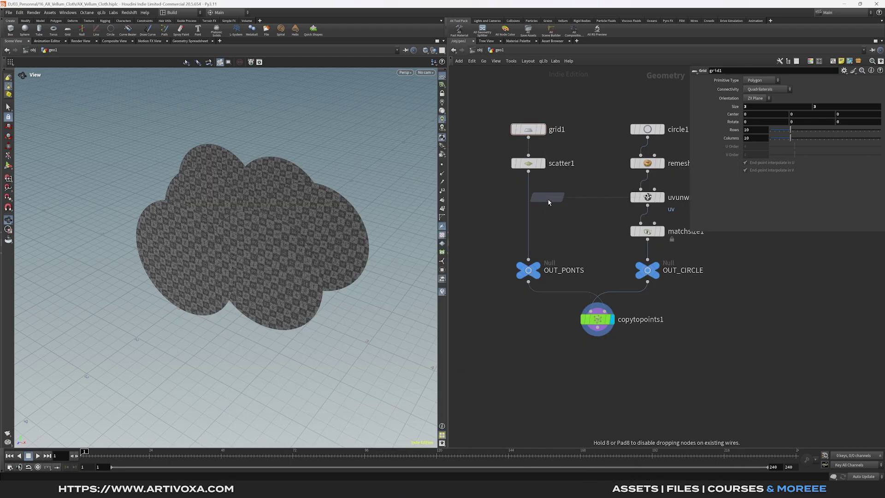
left_click(549, 202)
left_click_drag(549, 202, 537, 202)
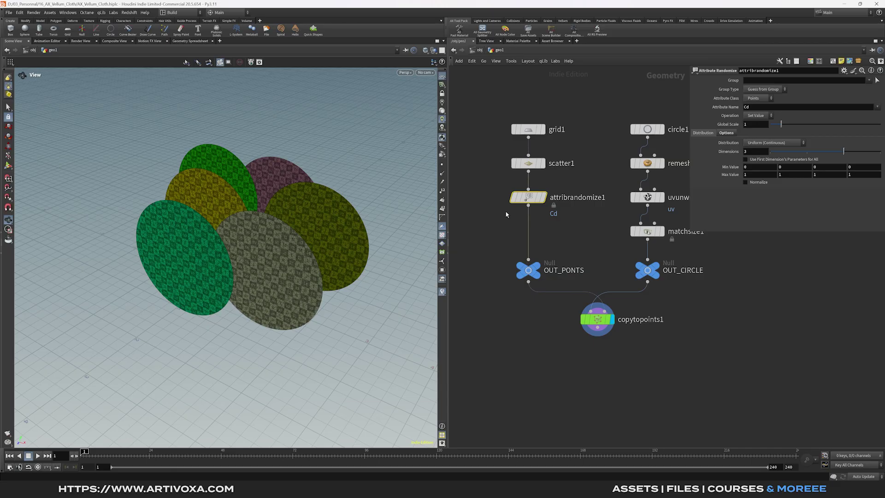
Set the Attribute Randomize node to the pscale attribute with 1 dimension.
left_click(759, 108)
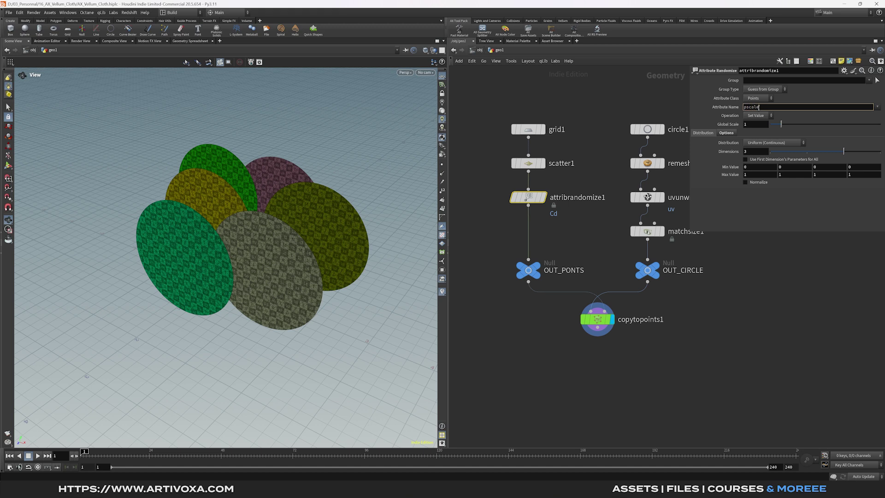
type("pscale")
key("Return")
left_click(769, 151)
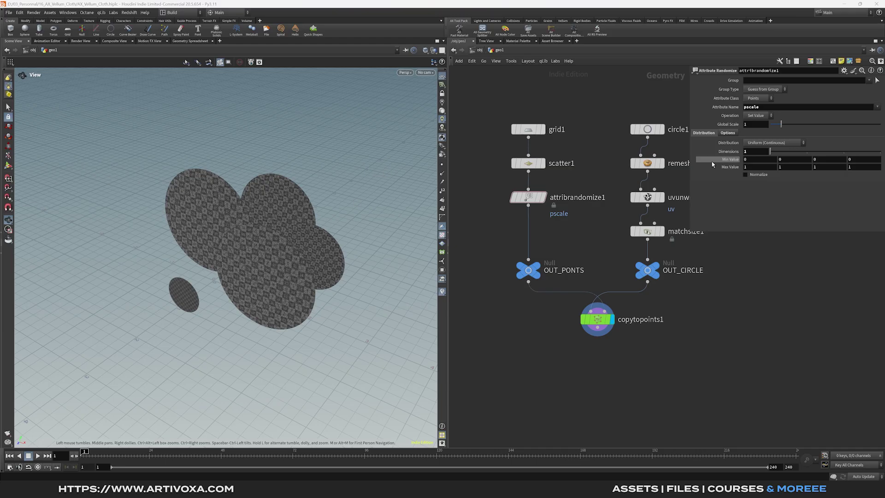
Set the pscale range to a minimum of 0.8 and a maximum of 1.2, and adjust the randomization seed.
mouse_move(730, 159)
middle_mouse_down()
mouse_move(763, 160)
mouse_move(732, 166)
mouse_move(740, 166)
middle_mouse_up()
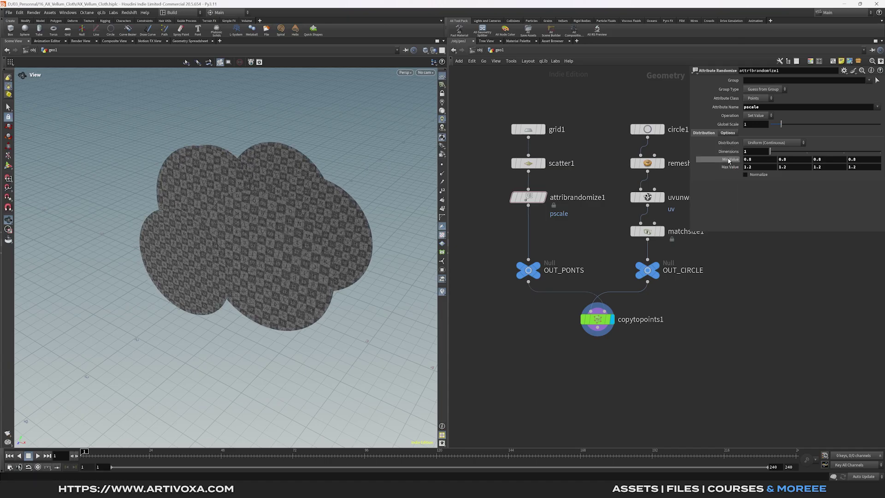
left_click(728, 133)
left_click_drag(806, 159, 809, 160)
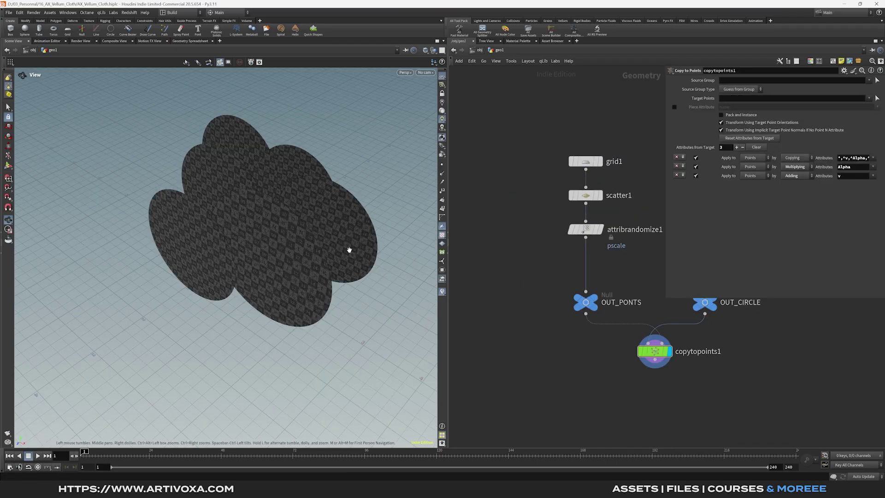
middle_click_drag(338, 252, 294, 259)
left_click_drag(293, 258, 273, 248)
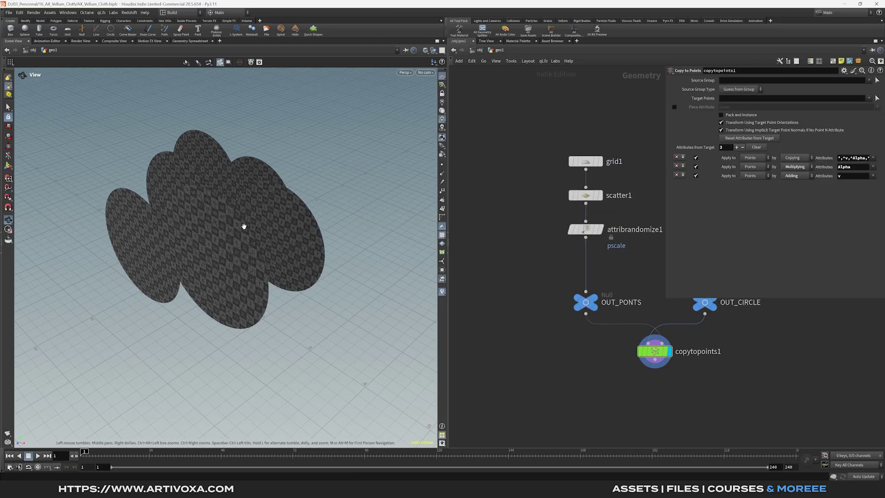
key("Tab")
type("s")
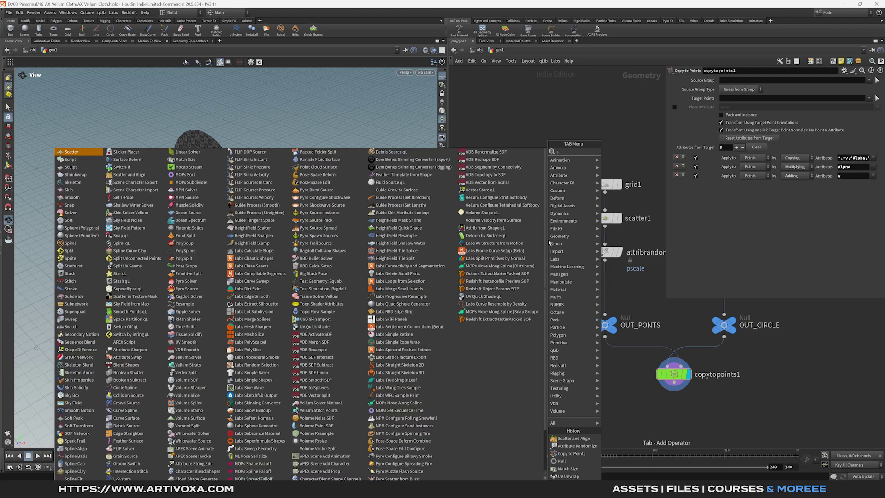
type("catt")
key("Down")
key("Return")
left_click(495, 218)
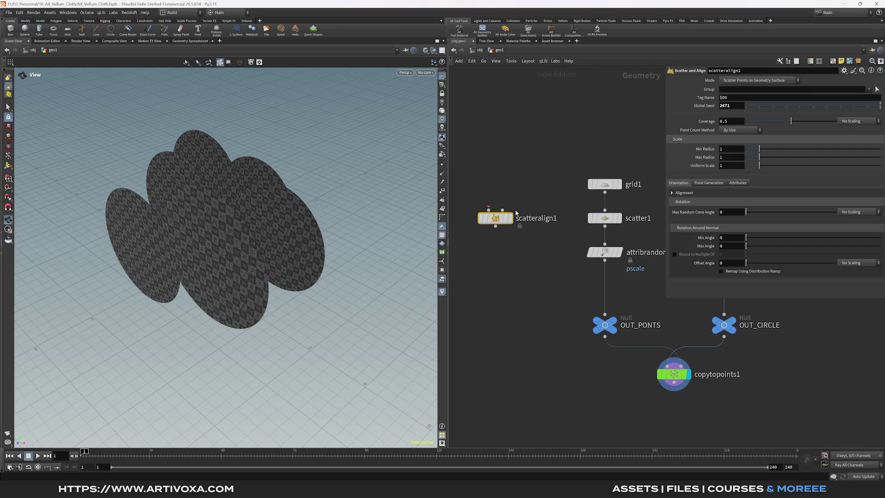
key("Delete")
Insert an Attribute Wrangle node between the Attribute Randomize node and OUT_PONTS.
middle_click_drag(556, 281, 494, 285)
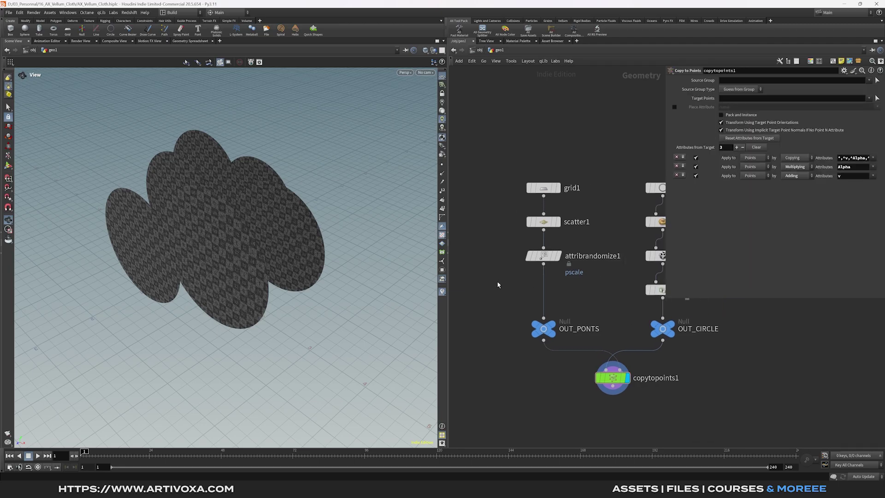
key("Tab")
type("attw")
key("Return")
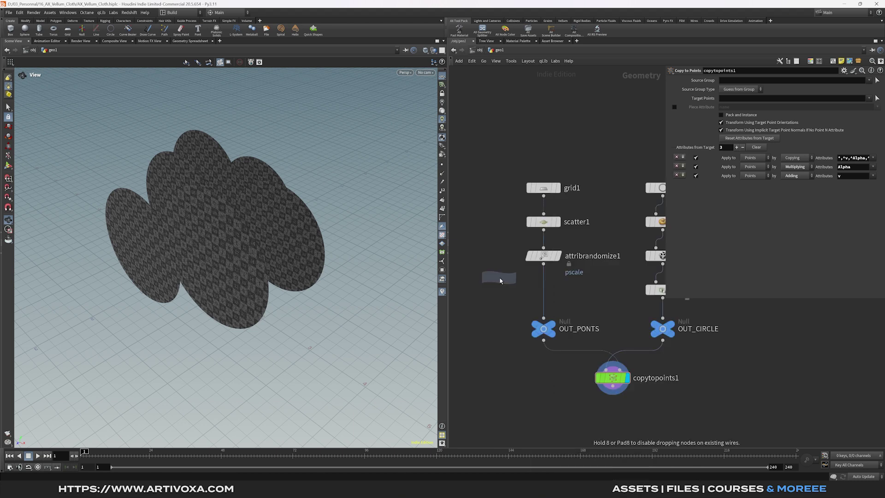
left_click(500, 281)
left_click_drag(500, 281, 544, 296)
left_click(545, 296)
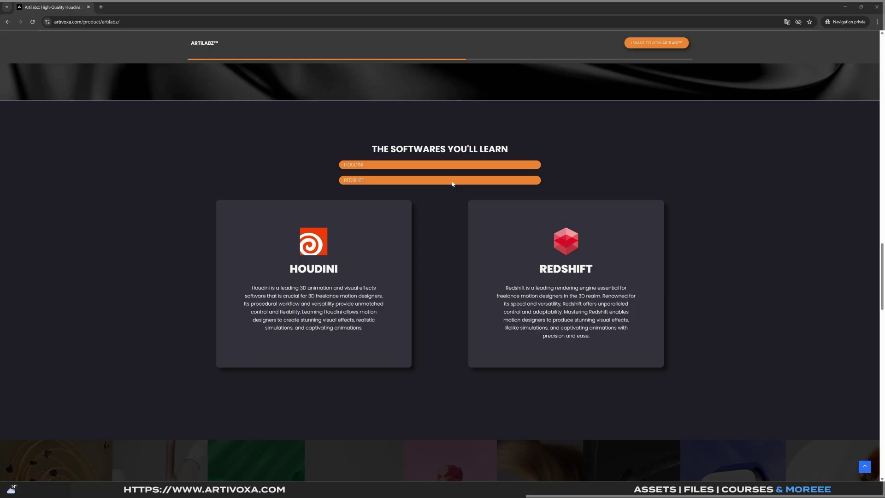
scroll(452, 180, "down", 15)
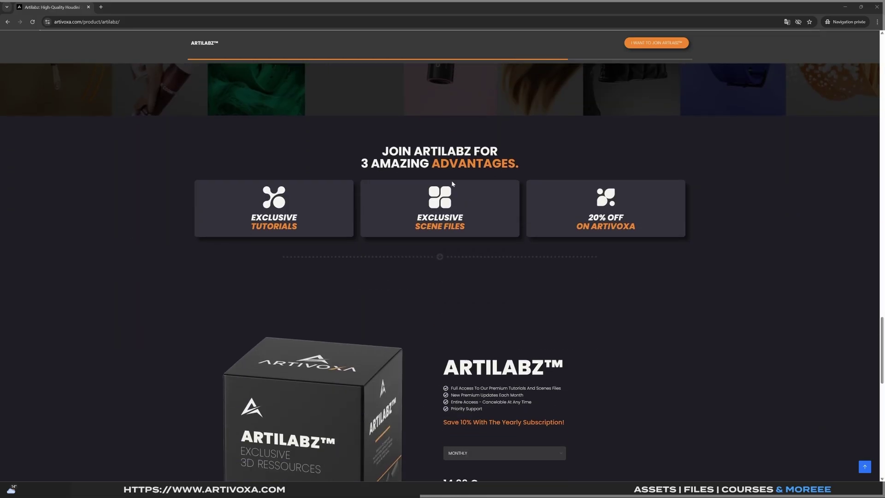
scroll(452, 181, "down", 5)
left_click(553, 246)
left_click(483, 276)
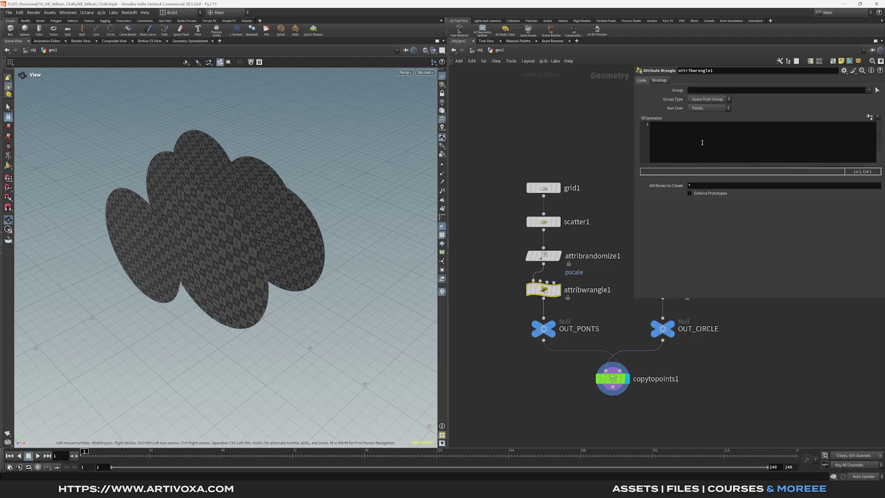
Declare the minimum angle channel in the wrangle's VEXpression as float min_angle = chf('min_angle');.
left_click(702, 143)
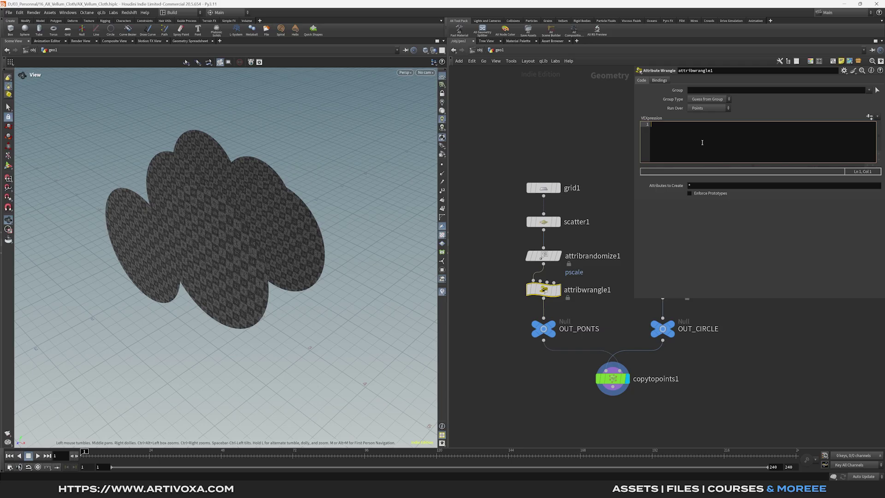
type("float min")
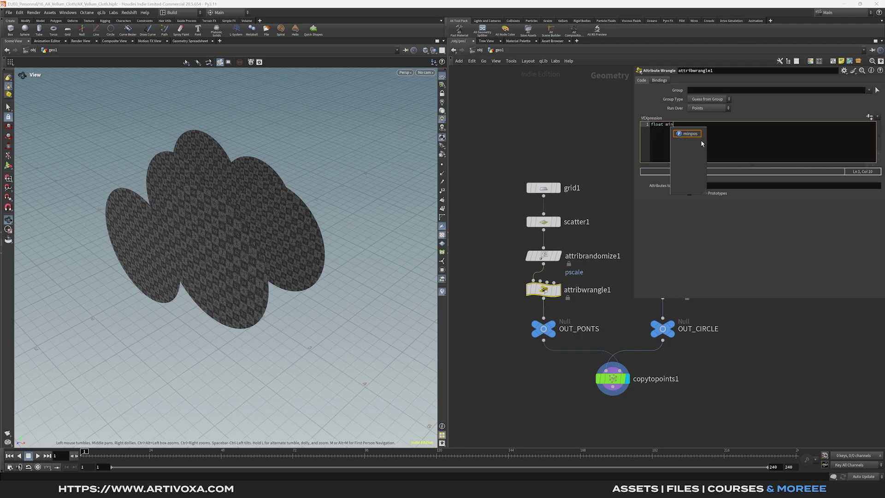
type("_angle = ch")
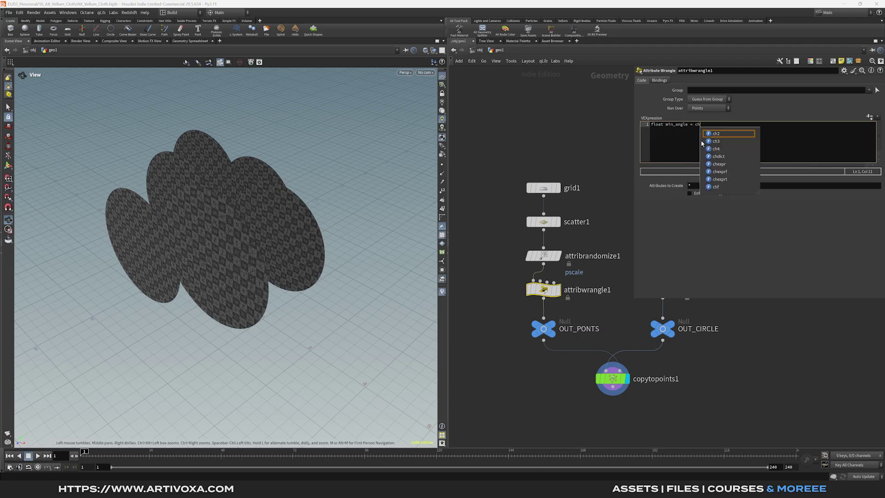
type("f('min_angle');")
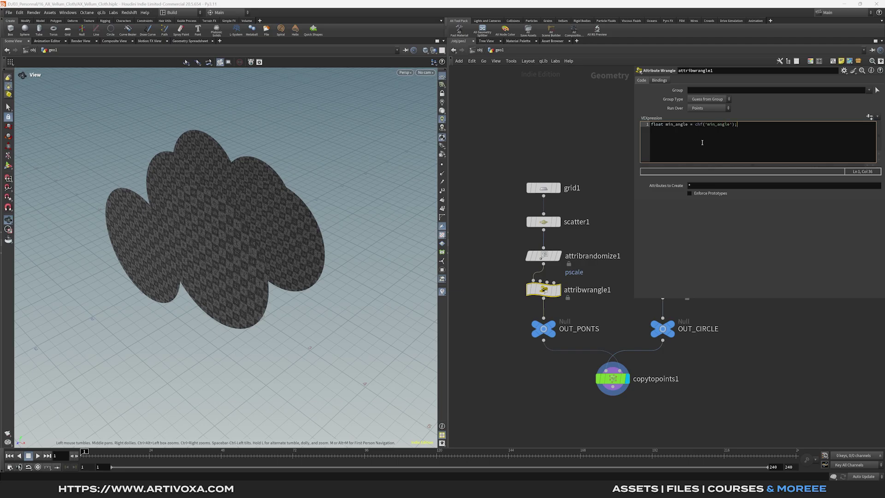
Add the channel lines float max_angle = chf('max_angle'); and float seed = chf('seed'); to the VEXpression.
key("Return")
type("float max")
type(");")
key("Return")
type("float seed = chf")
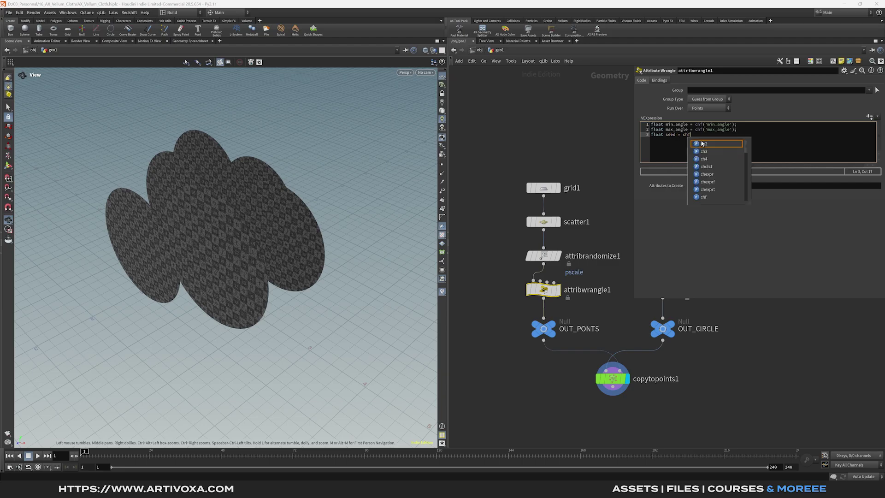
type("('seed');")
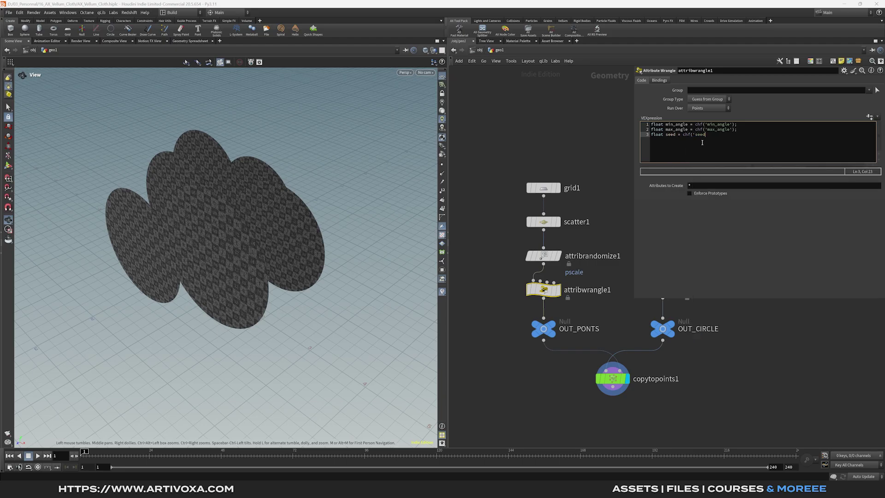
key("Return")
key("Return")
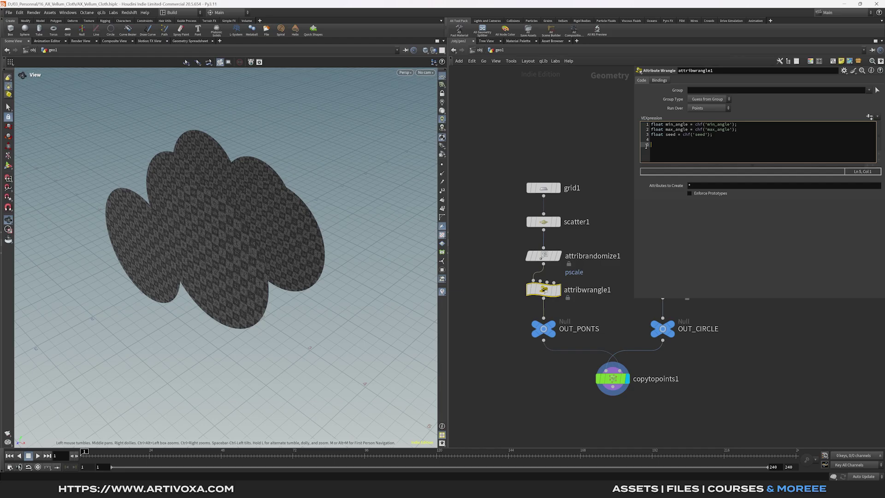
type("float angle_deg")
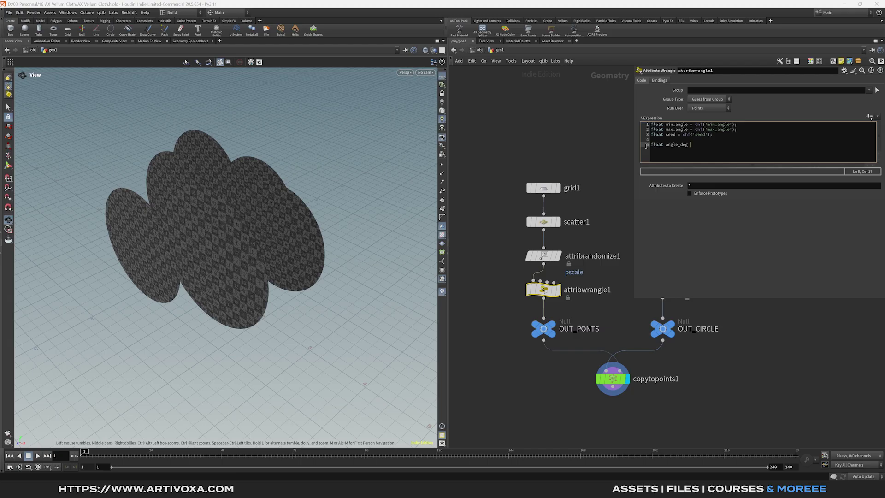
type(" = rand(")
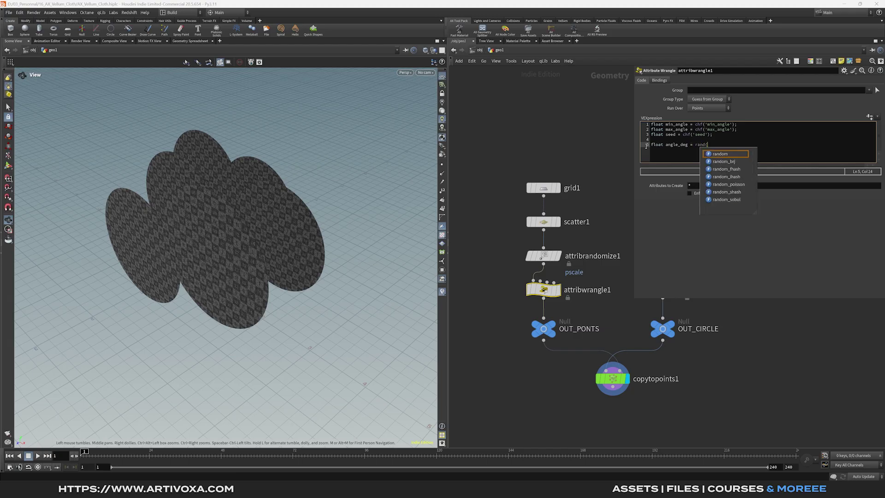
type("@ptnum")
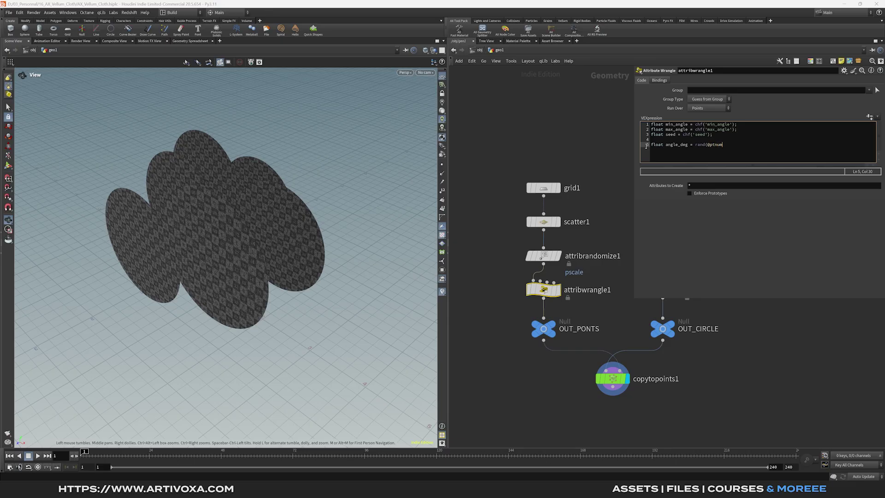
type(" + seed)fit01")
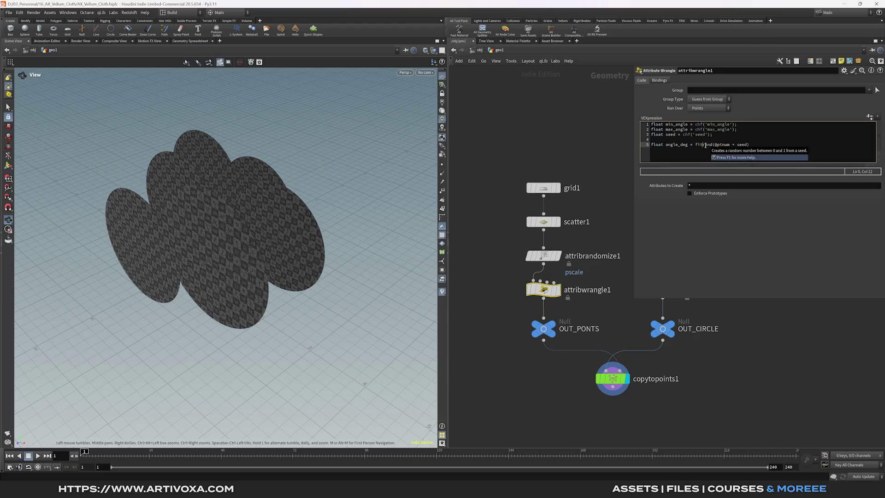
type("(")
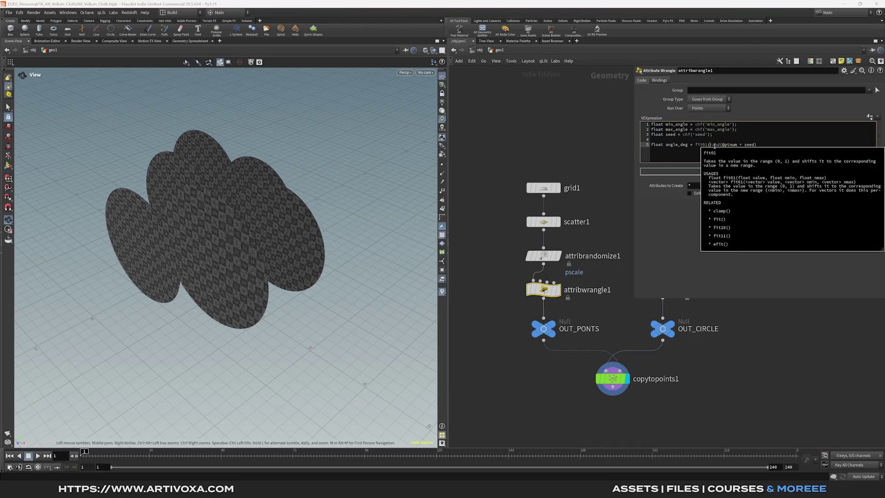
Wrap the rand expression in fit01 with min_angle and max_angle as its output range, and end the statement.
left_click(766, 146)
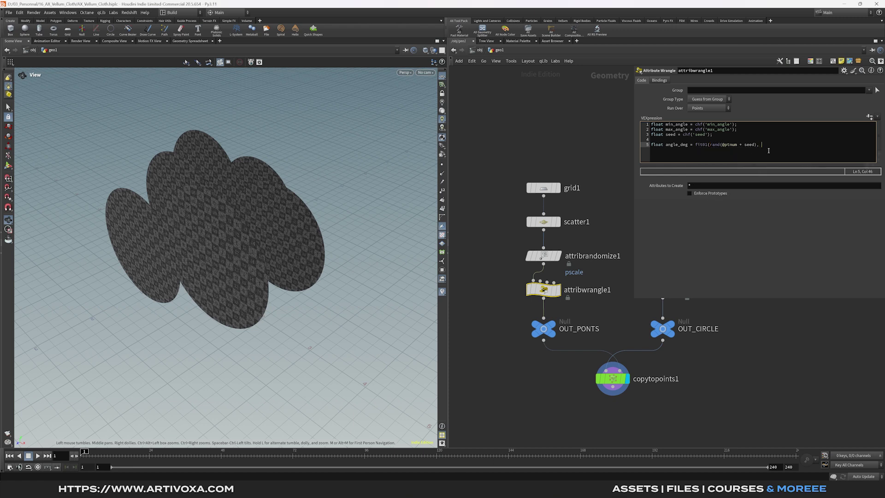
double_click(678, 125)
key("ctrl+c")
left_click(768, 145)
key("ctrl+v")
type(",")
double_click(681, 129)
left_click(791, 145)
type("max_angle")
type(");")
Convert the angle to radians with the line float angle_rad = radians(angle_deg);.
key("Return")
key("Return")
type("float angle_r")
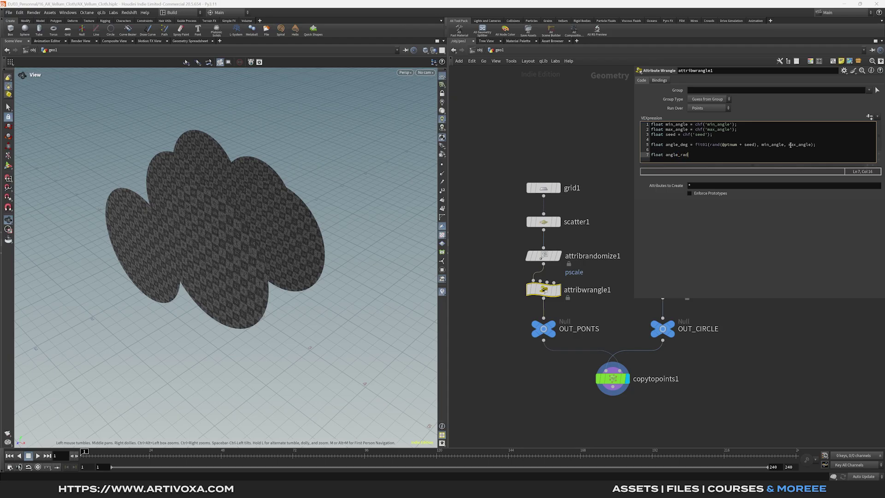
type("ad = radi")
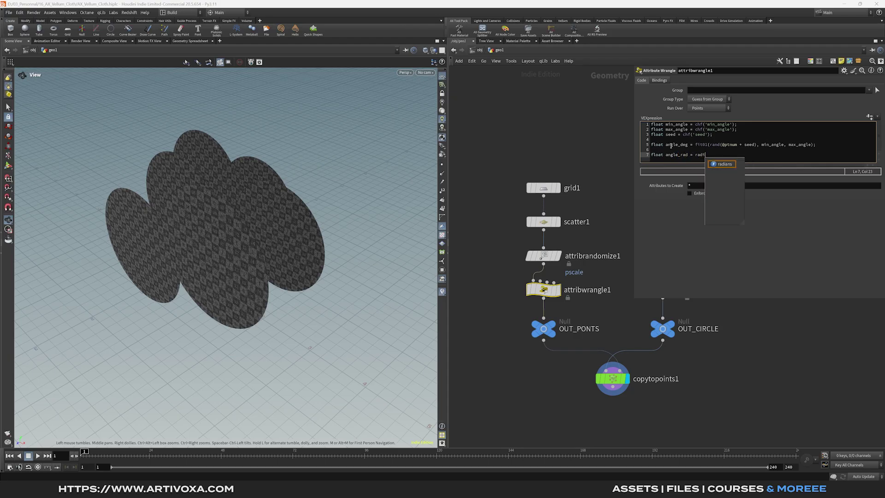
left_click(724, 165)
type("(")
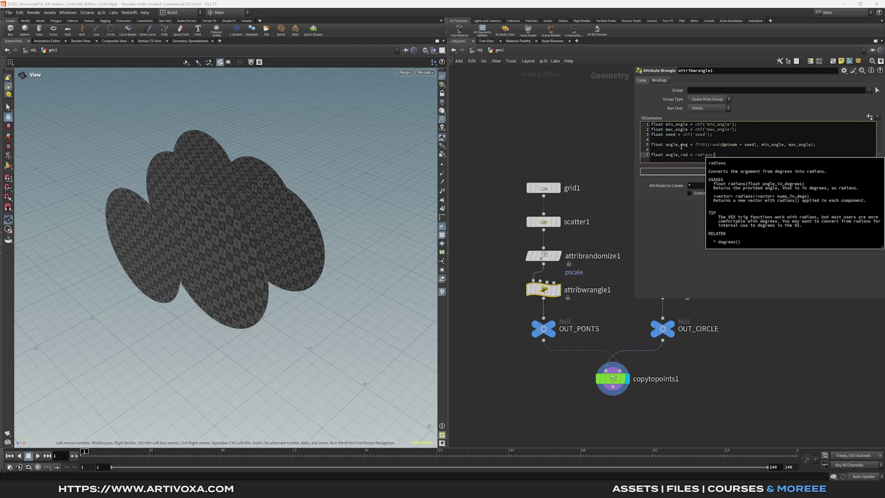
type("angle_deg);")
key("Return")
key("Return")
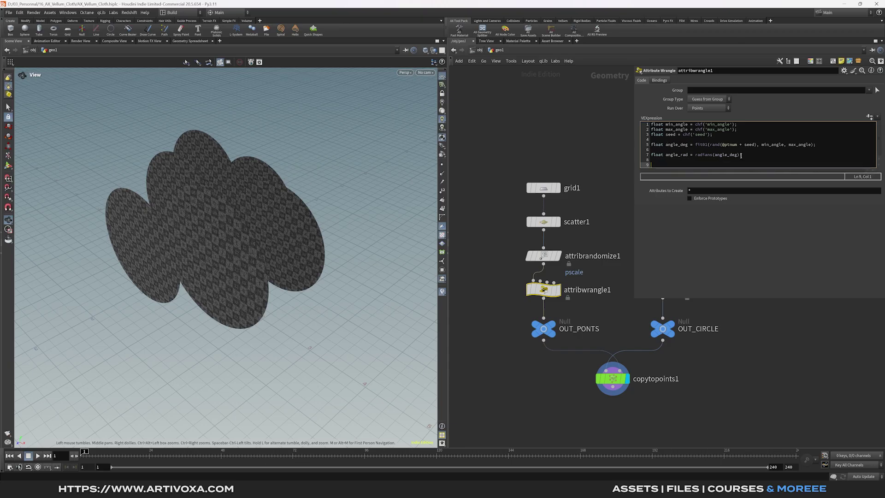
type("@oei")
key("BackSpace")
key("BackSpace")
type("rient =")
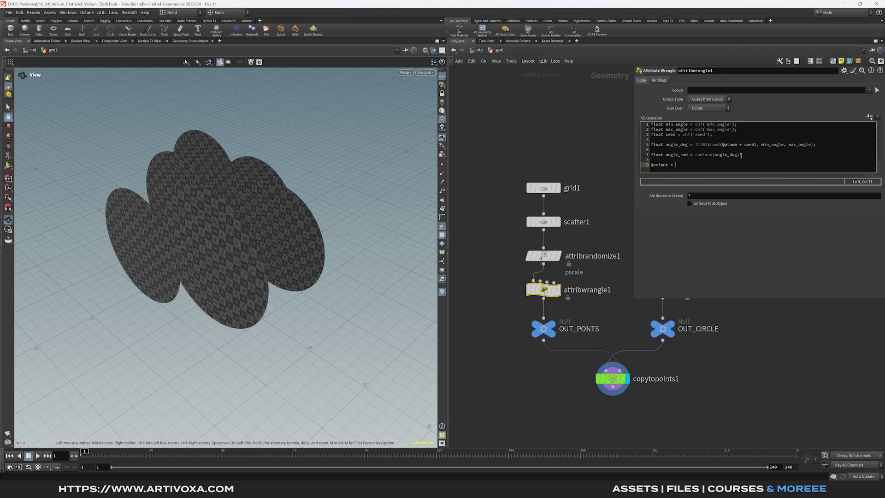
type(" quaternion('")
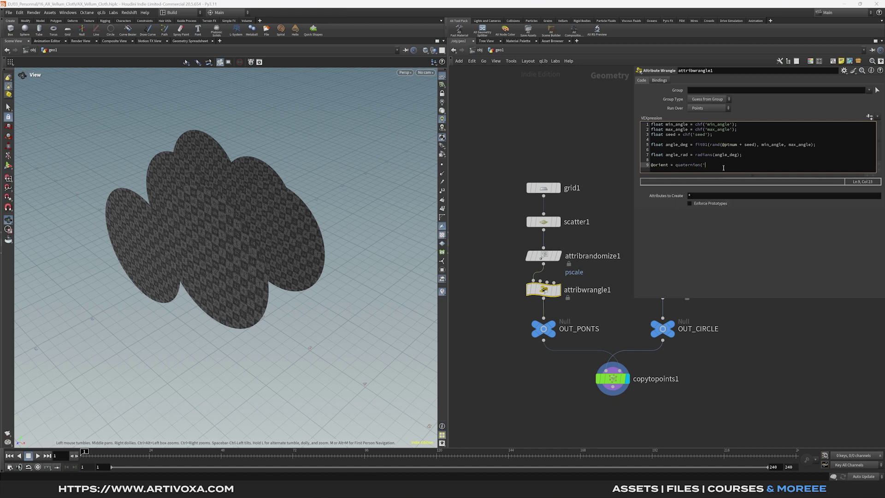
key("BackSpace")
type("(")
key("BackSpace")
type("angle_rad")
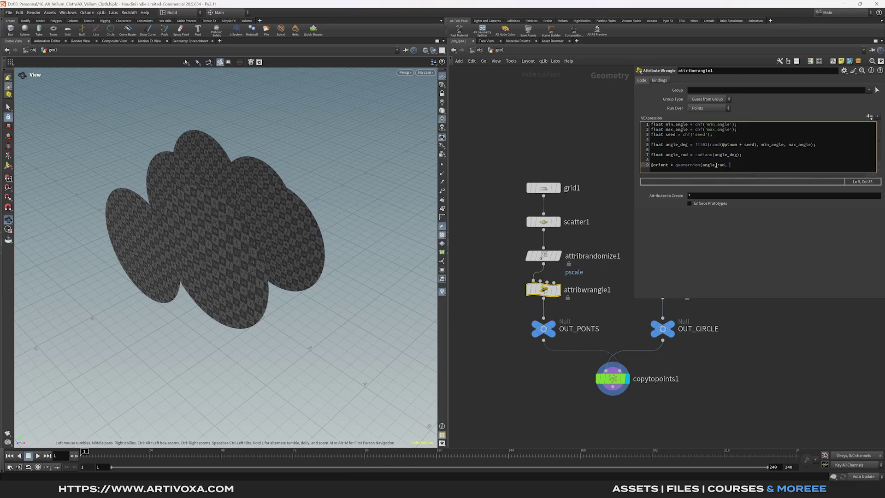
type(", chv")
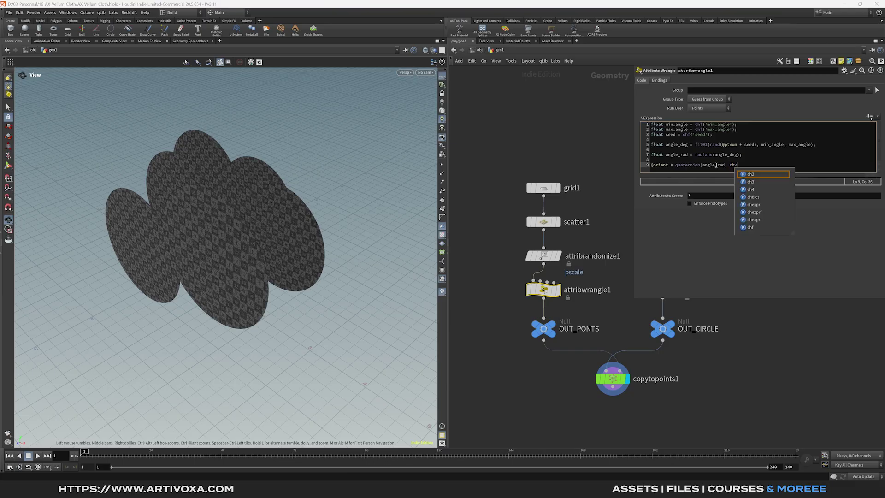
type("(")
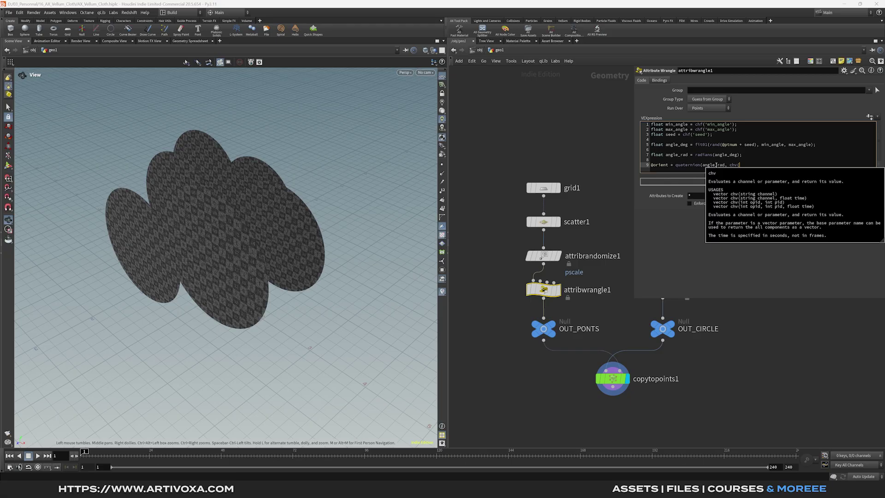
type("'axis'));")
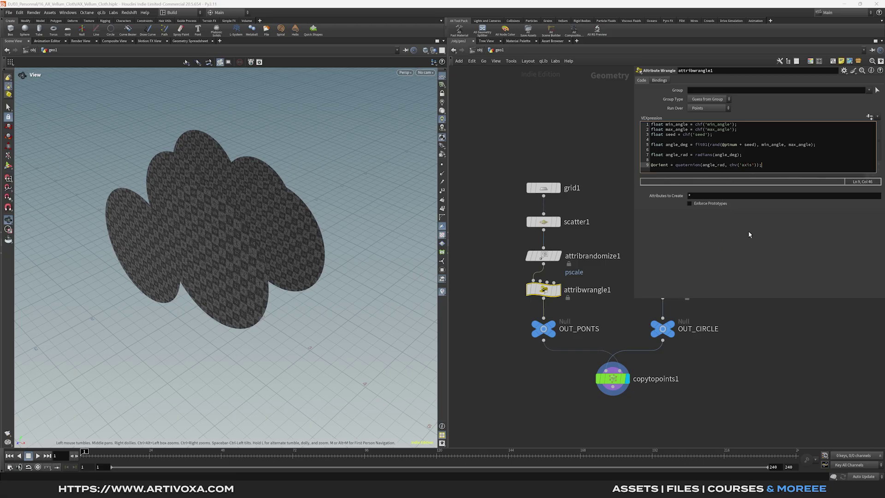
Generate the wrangle's spare parameters from the channel calls in the VEXpression.
left_click(870, 117)
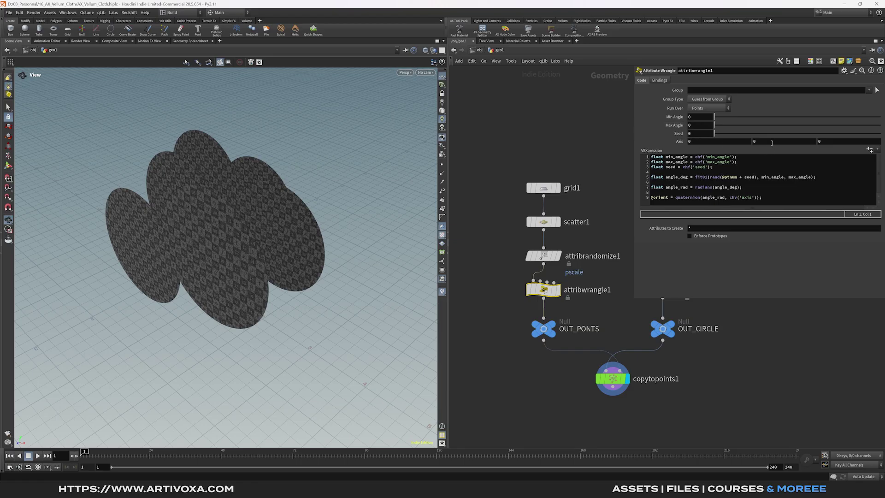
left_click_drag(240, 221, 278, 271)
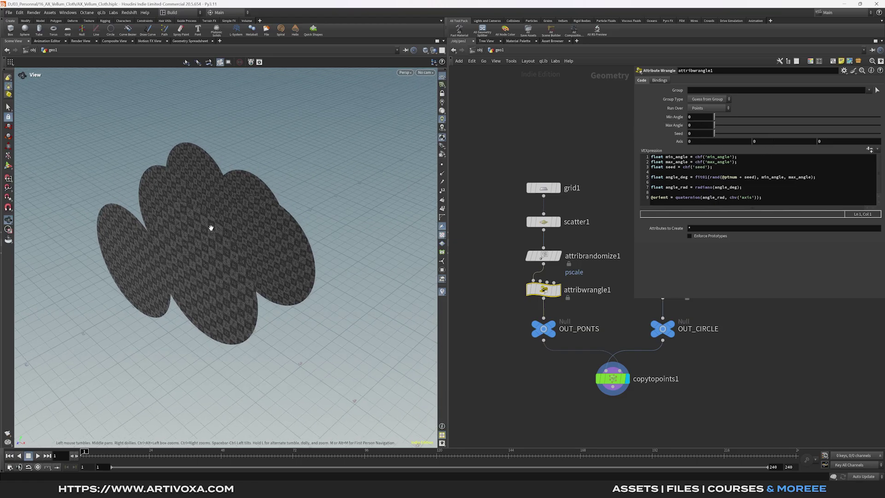
left_click_drag(210, 227, 210, 225)
Set the wrangle's Axis to 0, 1, 0 and try a Min Angle of 0.254 and a Max Angle of 0.026.
left_click(769, 142)
type("1")
key("Return")
mouse_move(715, 117)
left_mouse_down()
mouse_move(757, 119)
mouse_move(756, 128)
mouse_move(720, 127)
left_mouse_up()
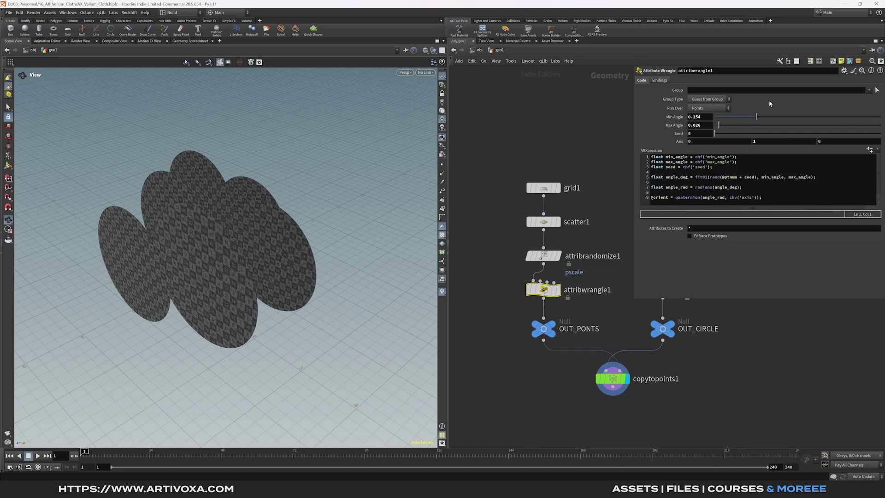
In the wrangle's parameter interface, set the Min Angle range from -360 to 360.
left_click(844, 71)
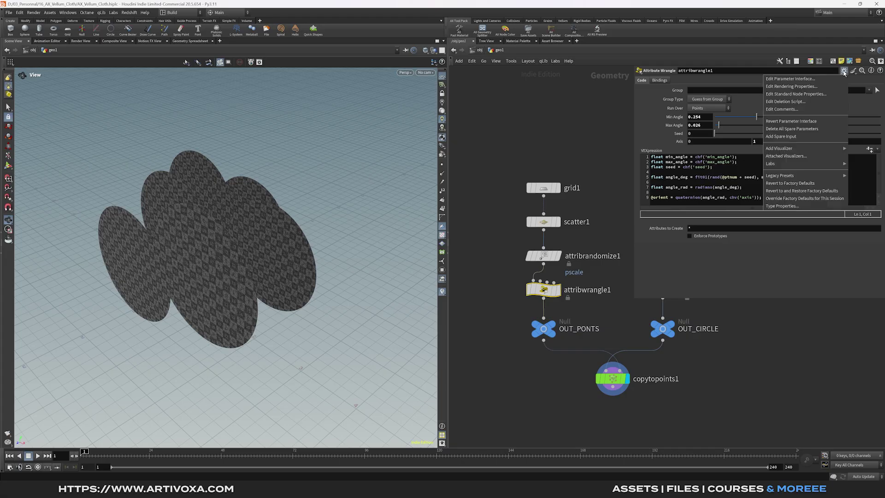
left_click(773, 79)
left_click_drag(677, 14, 464, 114)
left_click(460, 184)
left_click(601, 247)
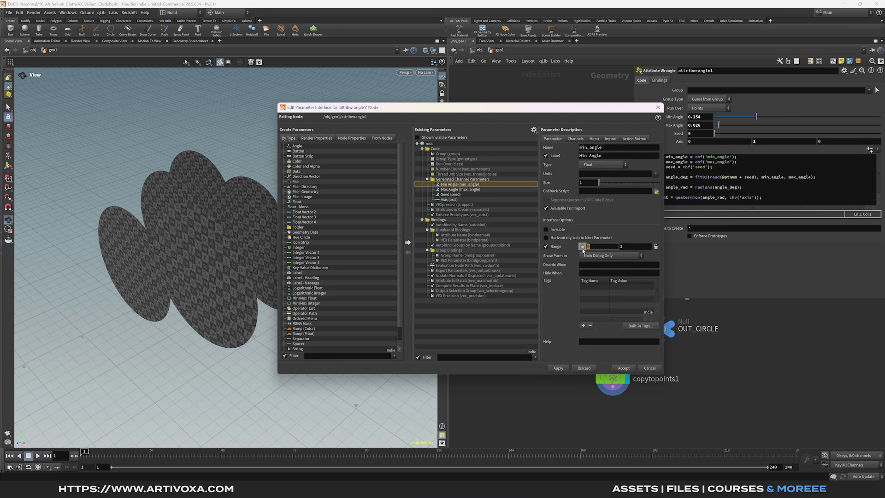
type("-360")
key("Tab")
type("360")
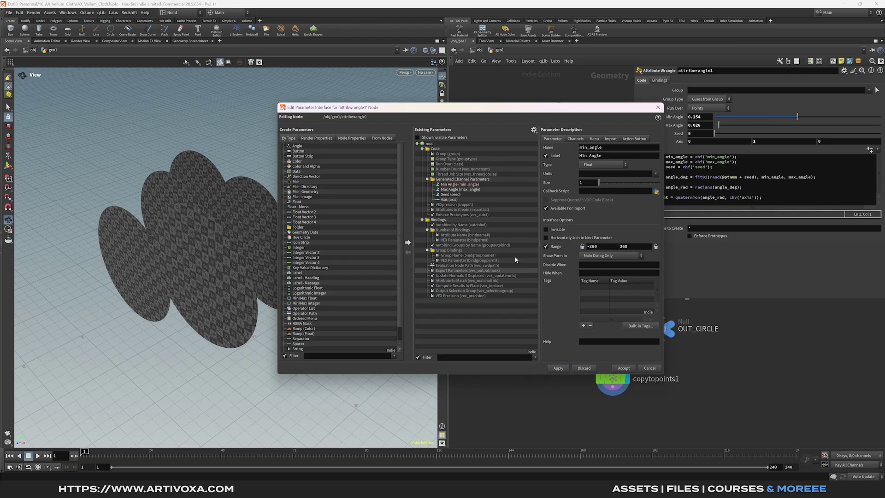
Set the Max Angle range from -360 to 360 and accept the parameter interface changes.
left_click(460, 189)
left_click(586, 248)
type("-36")
key("Tab")
type("36")
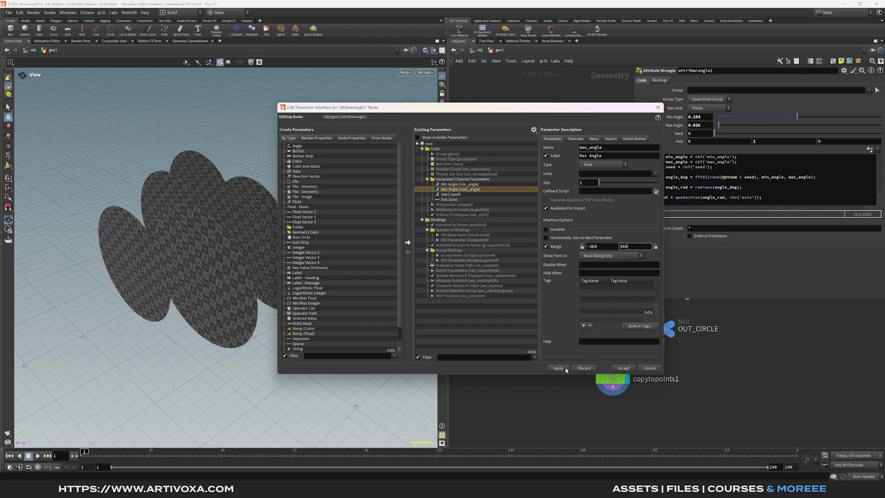
left_click(567, 369)
left_click(622, 368)
Adjust the wrangle's Min Angle, Seed and Max Angle to give the copied circles varied rotations.
mouse_move(800, 117)
left_mouse_down()
mouse_move(778, 120)
mouse_move(789, 123)
left_mouse_up()
left_click_drag(723, 134, 743, 135)
left_click_drag(797, 125, 813, 129)
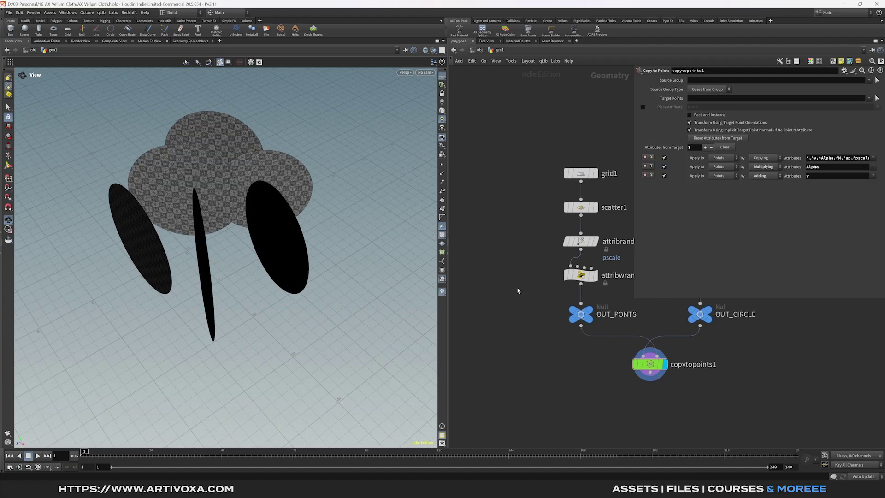
Add an AX_Random_Orient node and wire it between the Attribute Randomize node and OUT_PONTS, bypassing the wrangle.
middle_click_drag(512, 283, 529, 280)
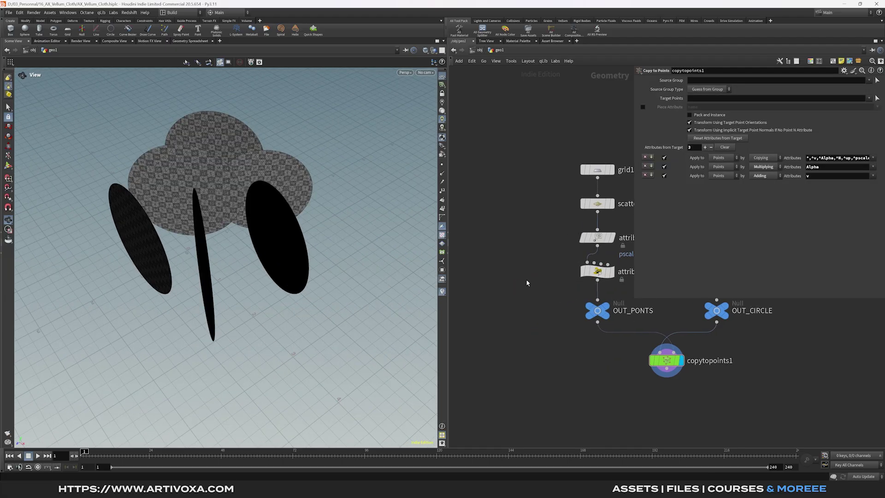
key("Tab")
type("ax")
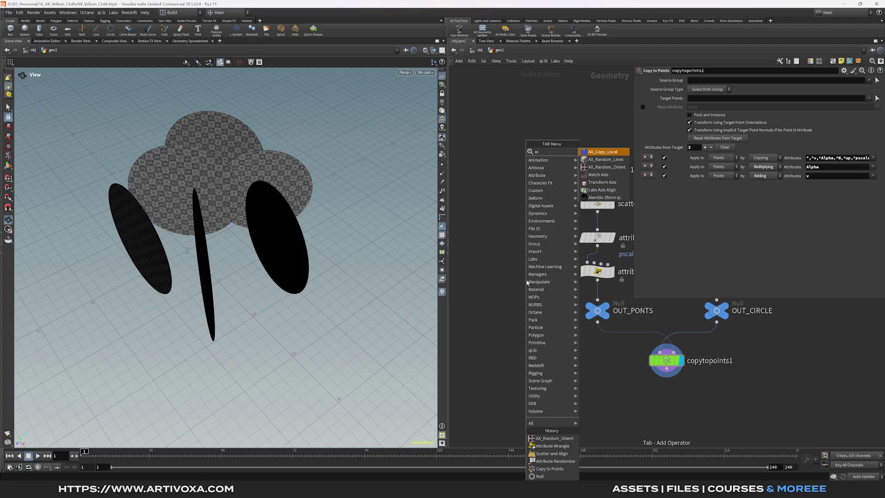
type(" ran")
key("Down")
key("Return")
left_click(501, 273)
left_click_drag(597, 246, 598, 299)
Set the AX_Random_Orient node's axis to 0, 1, 0, its Angle Min to about -54, and vary its Angle Max and Seed.
left_click(786, 114)
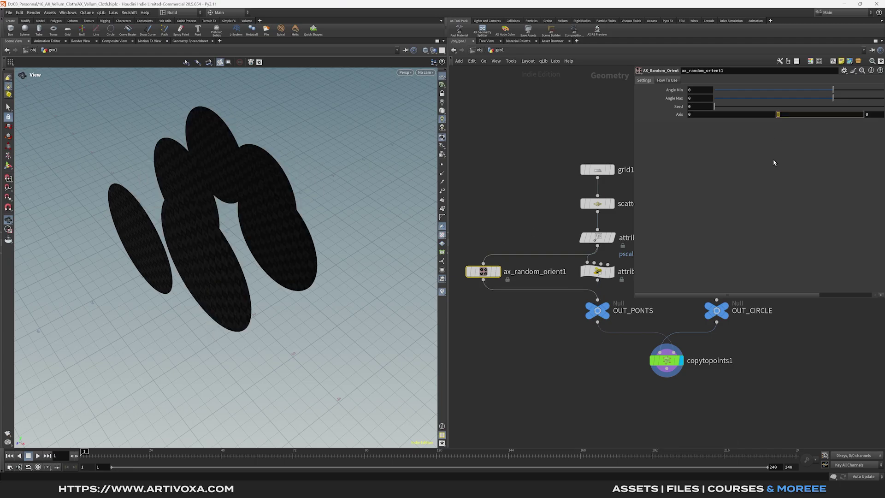
type("1")
key("Return")
mouse_move(832, 90)
left_mouse_down()
mouse_move(815, 91)
mouse_move(844, 97)
left_mouse_up()
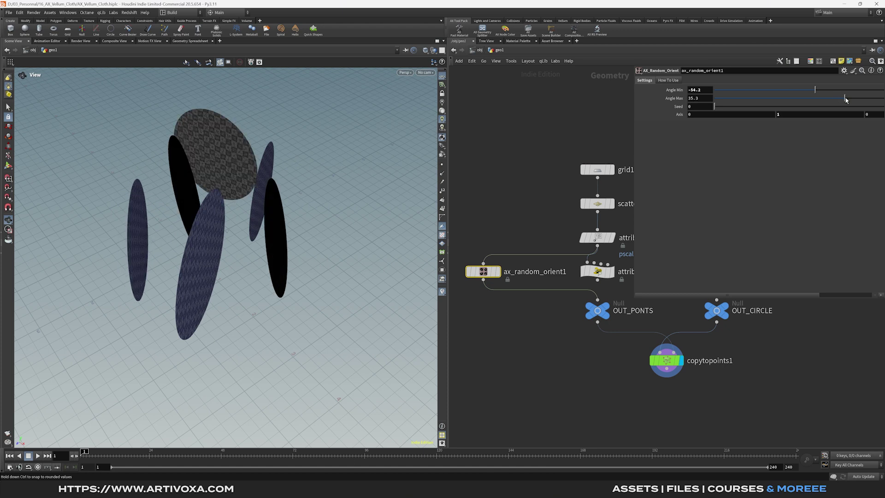
left_click_drag(743, 107, 758, 107)
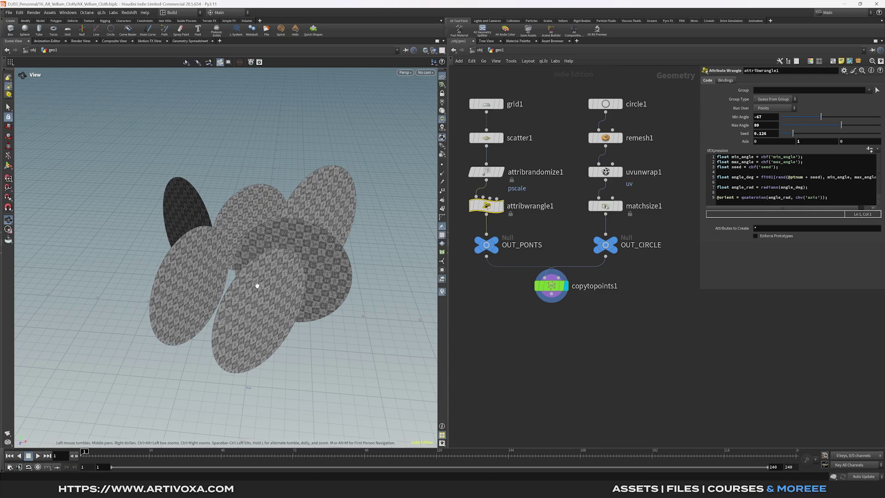
Add a Normal node below copytopoints1, display it, and set Add Normals to to Points.
middle_click_drag(248, 276, 262, 288)
mouse_move(262, 287)
left_mouse_down()
mouse_move(263, 278)
mouse_move(278, 287)
left_mouse_up()
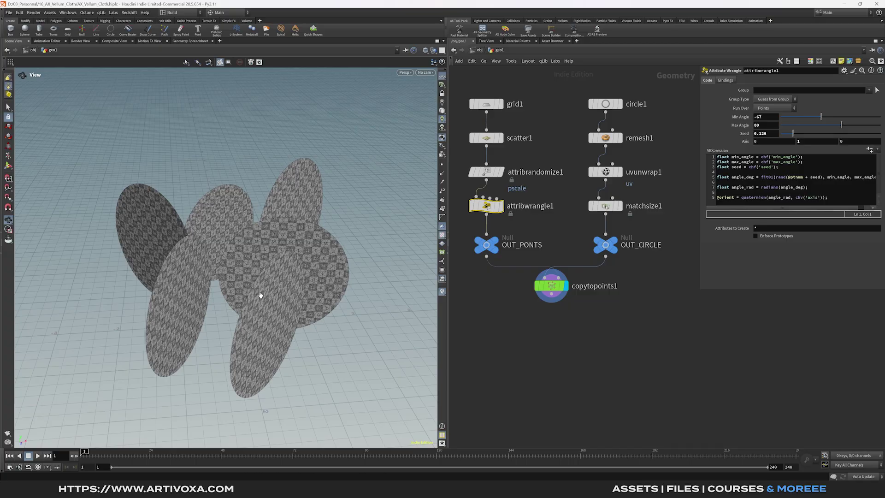
middle_click_drag(553, 319, 551, 307)
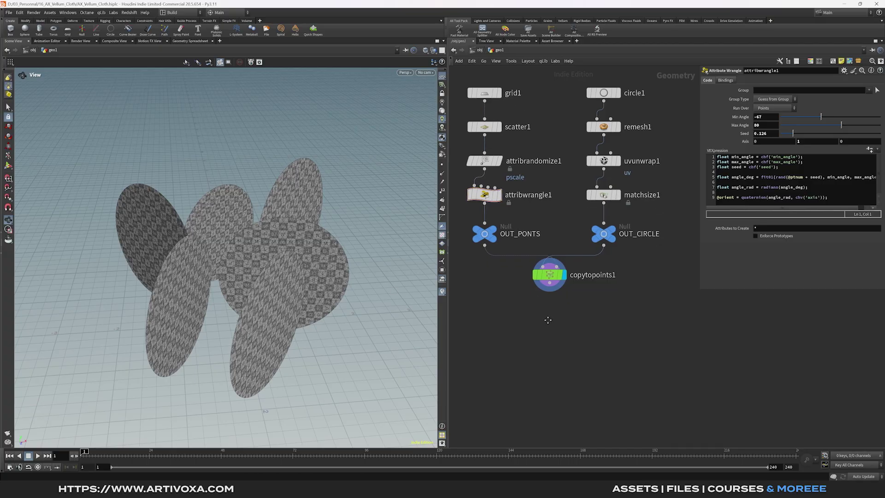
key("Tab")
type("normal")
key("Return")
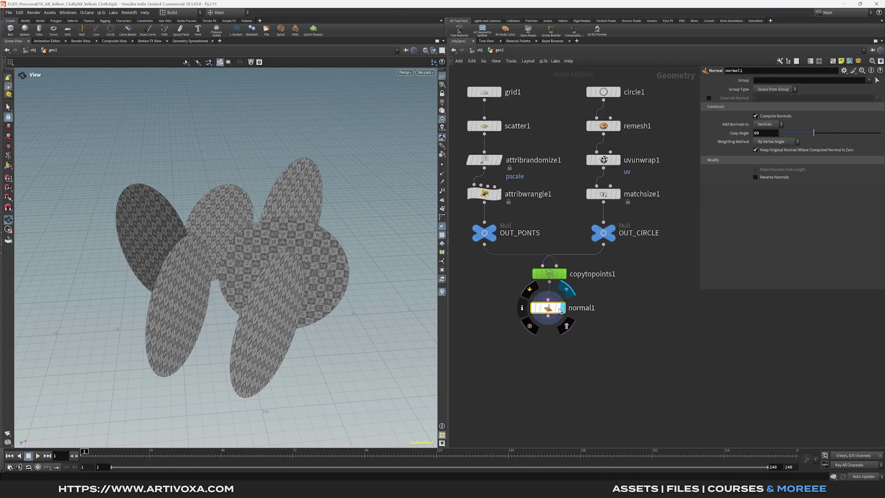
left_click(772, 125)
left_click(771, 133)
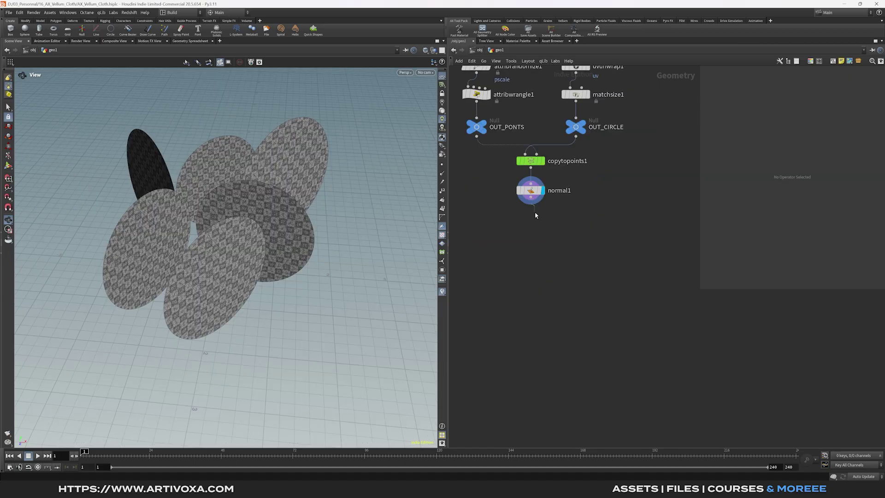
Add a For-Each Primitive loop below the Normal node.
key("Tab")
type("for e")
key("Down")
key("Down")
key("Return")
Insert an Attribute Wrangle between the loop's begin and end blocks.
key("Tab")
type("aw")
key("Return")
left_click(588, 258)
left_click_drag(583, 260, 526, 261)
Create a meta import node from foreach_begin1 and wire it into the second input of attribwrangle2.
left_click(530, 228)
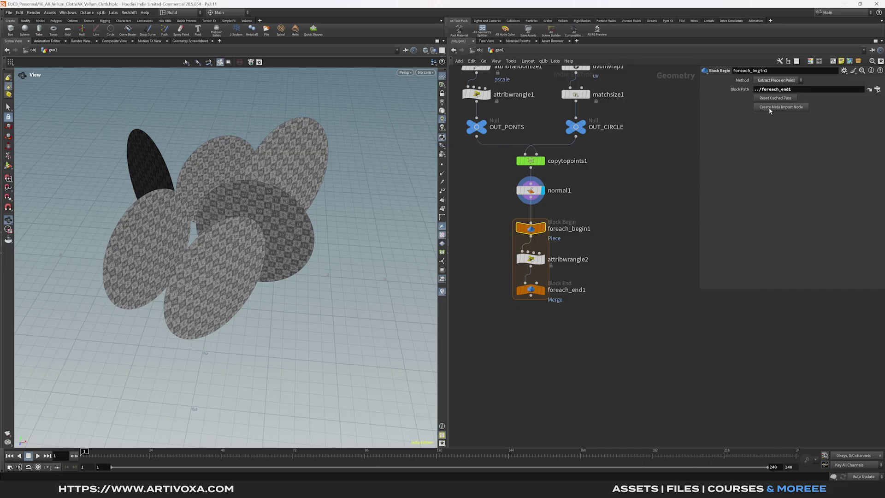
left_click(770, 107)
left_click_drag(658, 203, 590, 251)
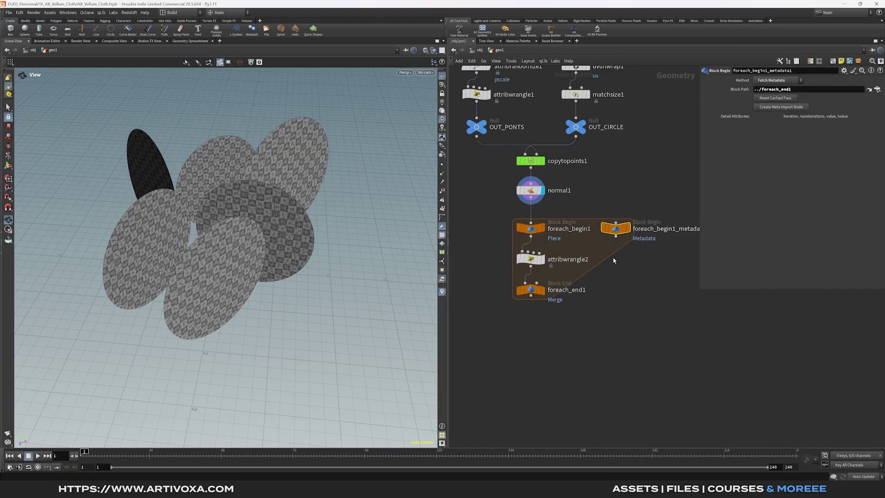
left_click_drag(619, 239, 529, 258)
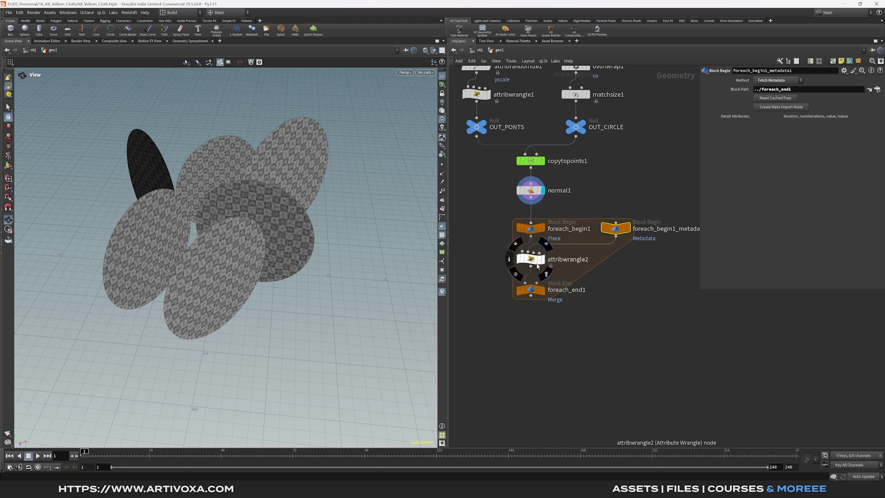
Display foreach_end1 and set its iteration method to By Count.
left_click(543, 291)
left_click(530, 289)
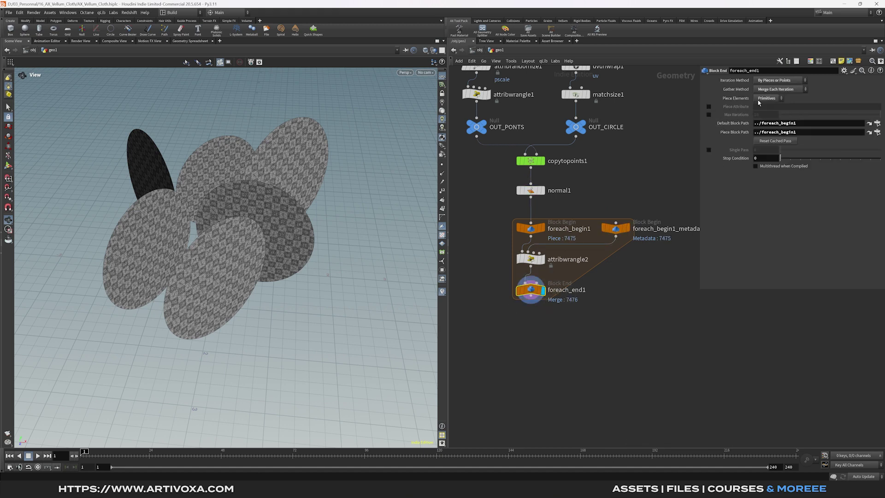
left_click(778, 82)
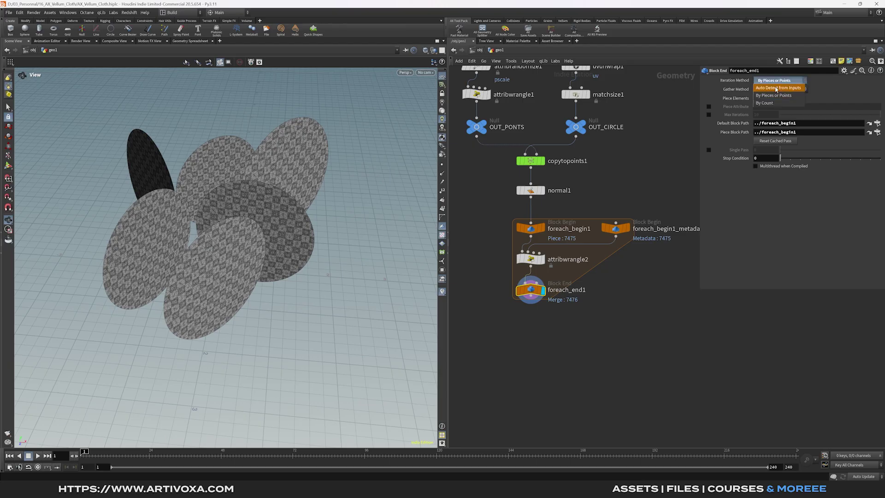
left_click(766, 103)
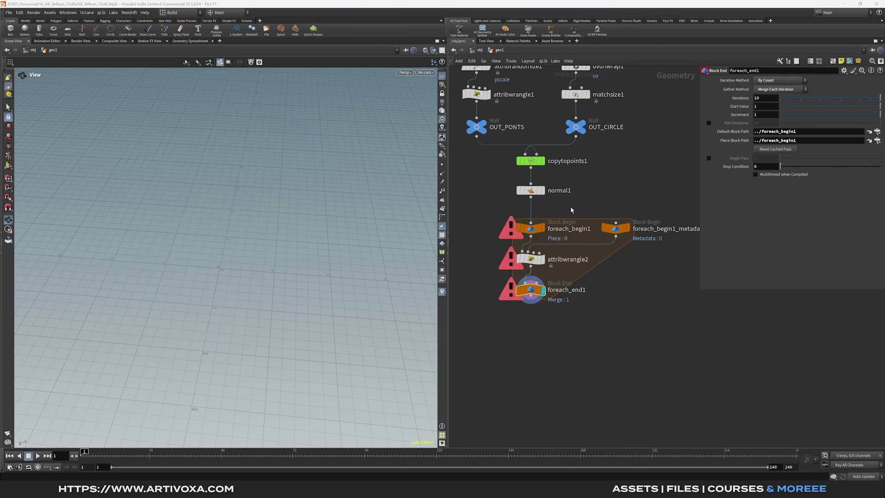
Set the method of foreach_begin1 to Fetch Input.
left_click(532, 227)
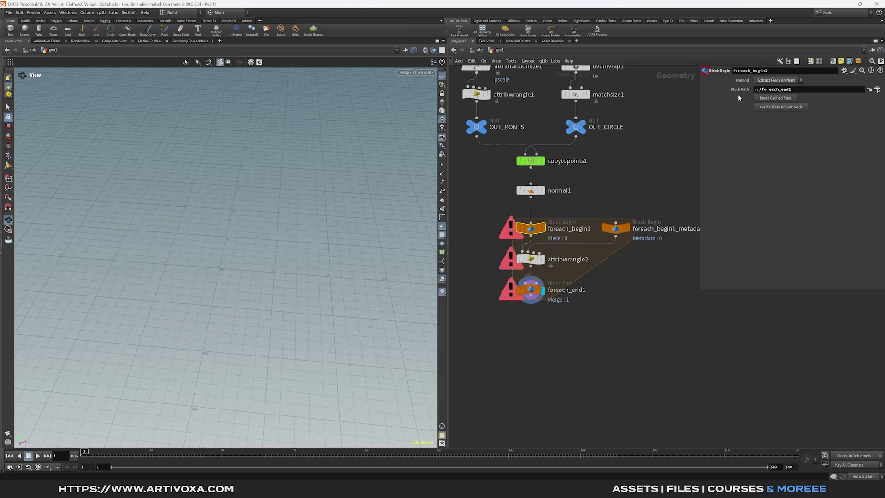
left_click(777, 81)
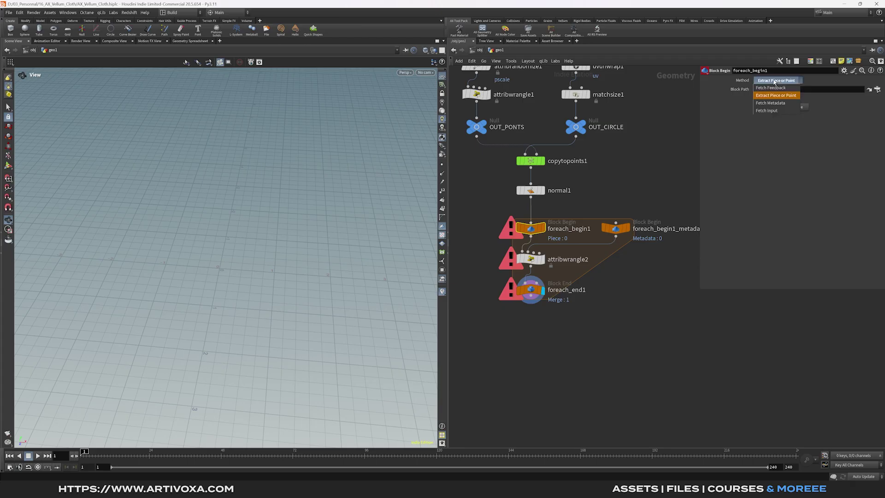
left_click(767, 111)
middle_click_drag(600, 255, 574, 253)
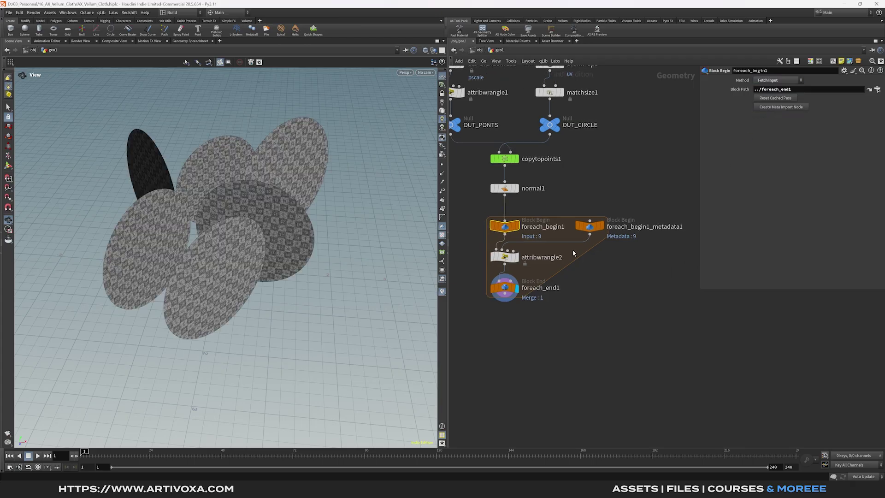
In attribwrangle2, enter the first VEX line: int iter = detail(1, 'iteration', 0);.
left_click(504, 258)
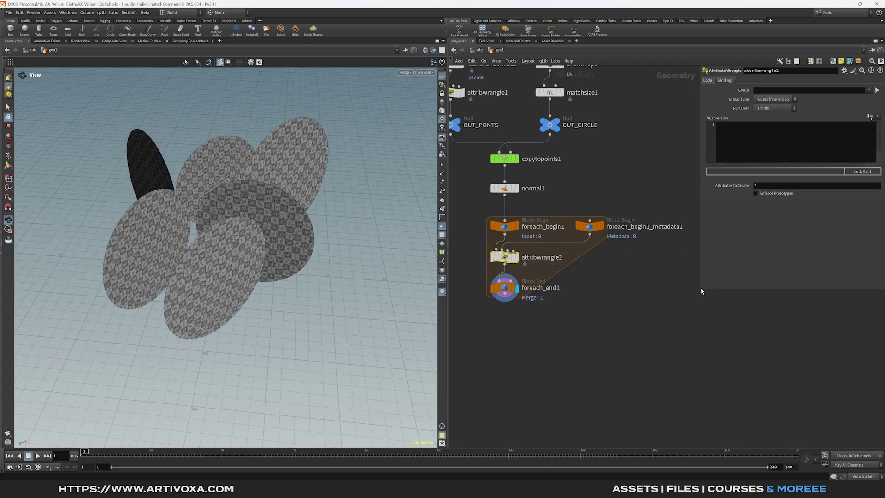
left_click_drag(701, 291, 646, 322)
left_click(698, 146)
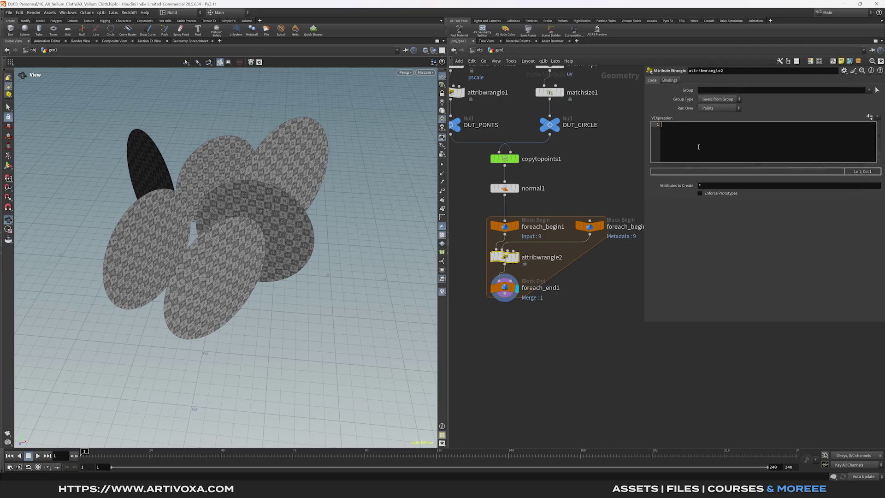
type("int iter = ")
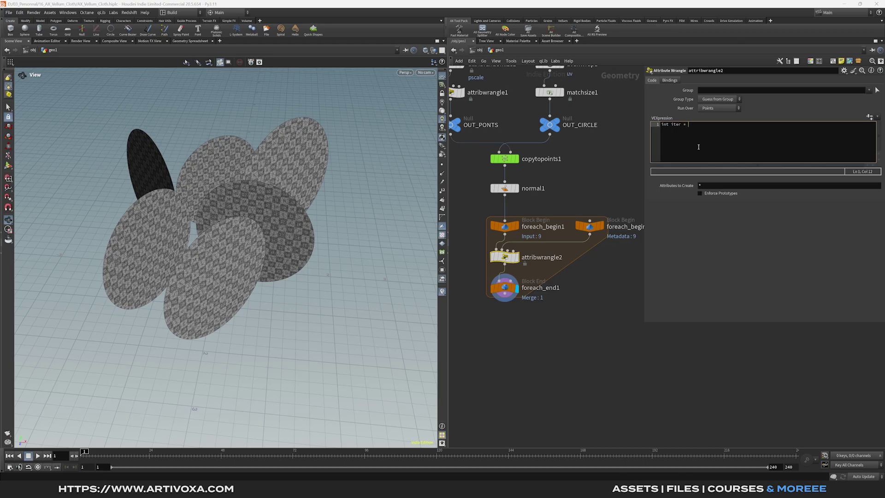
type("detail")
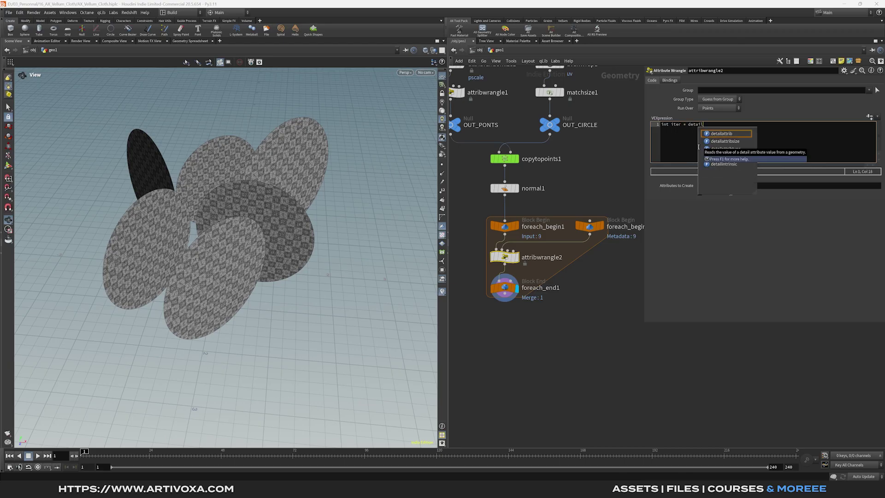
type("(1")
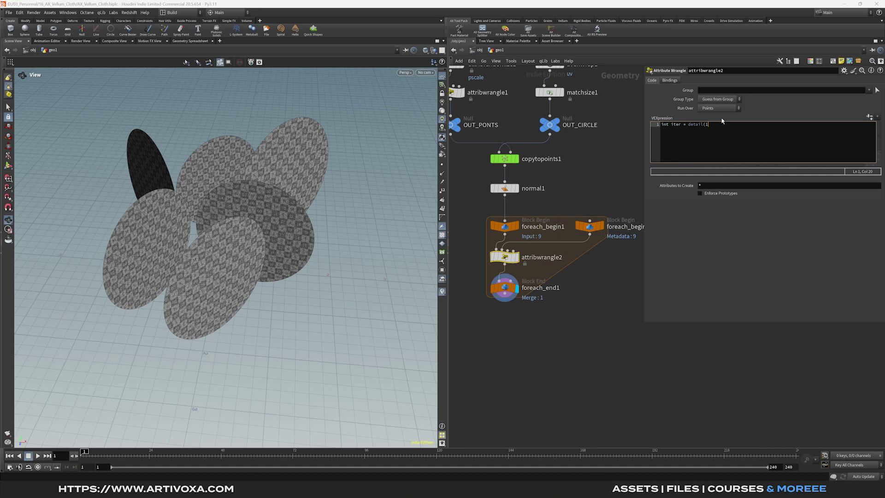
type("\"iteration', 0);")
key("Return")
Add the second VEX line, float space = chf('scale');, followed by an empty line.
type("float space = chf(")
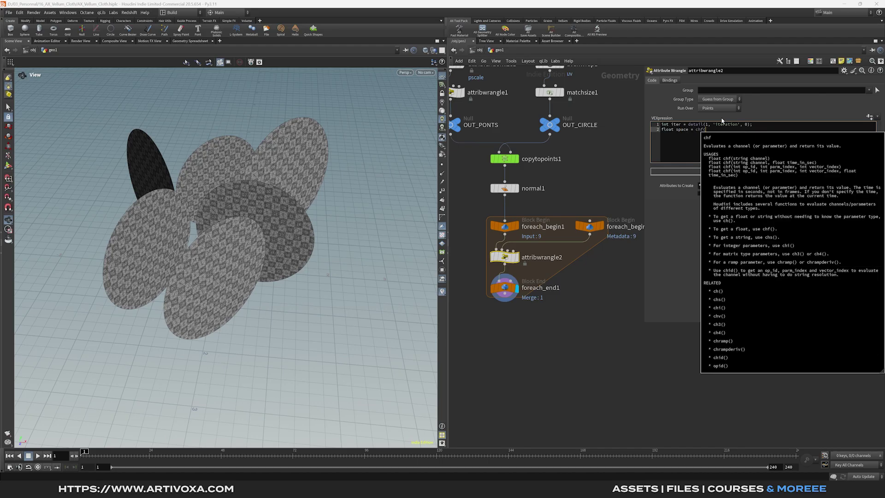
type("'scale');")
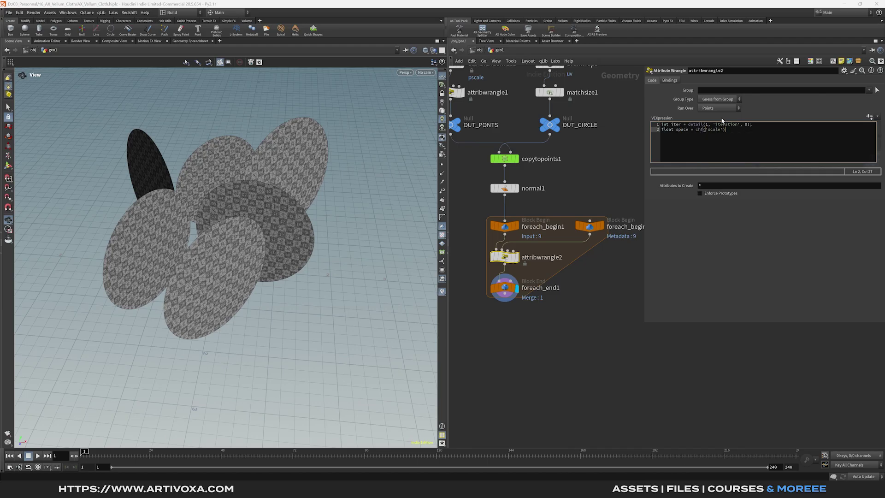
key("Return")
key("Return")
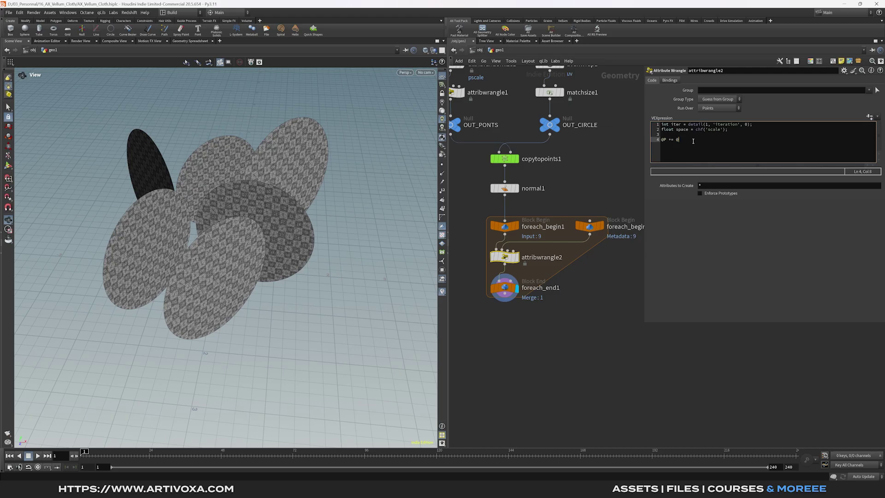
Complete the wrangle code with the offset line @P += @N * space * iter;.
type("@P += @N")
double_click(683, 130)
key("ctrl+c")
left_click(700, 139)
key("ctrl+v")
double_click(674, 124)
key("ctrl+c")
left_click(710, 139)
key("ctrl+v")
type(";")
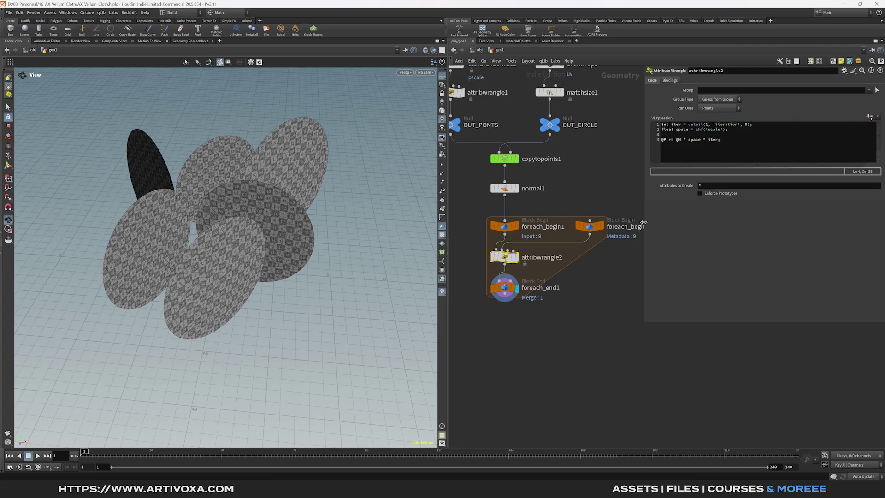
Generate the wrangle's Scale parameter from the code and set it to 0.025.
left_click(865, 118)
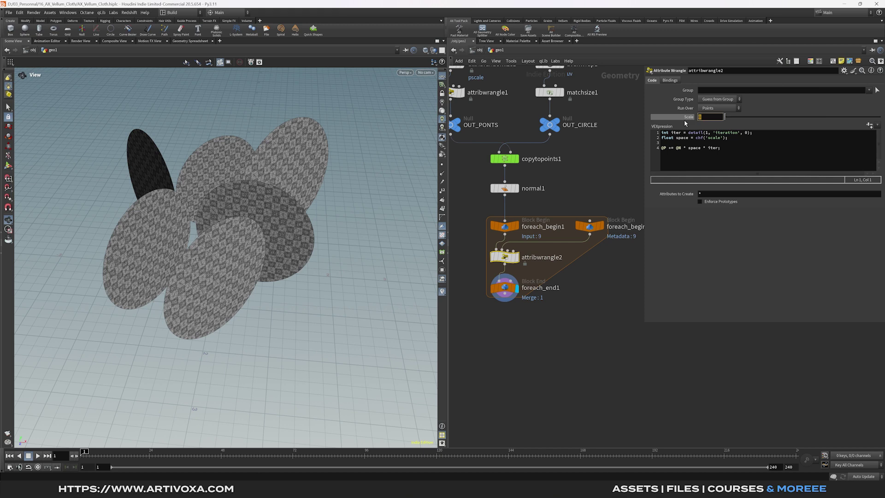
type("0.025")
key("Return")
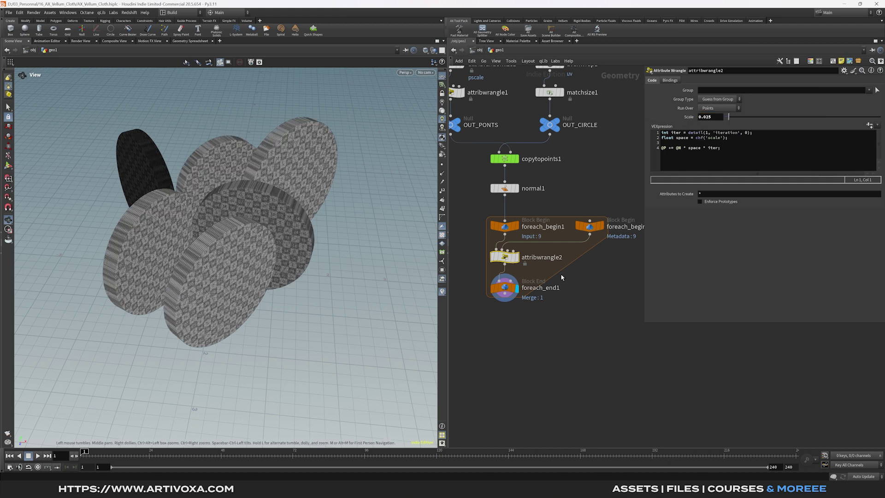
Set the iterations of foreach_end1 to 15 and inspect the stacked circles.
left_click(504, 289)
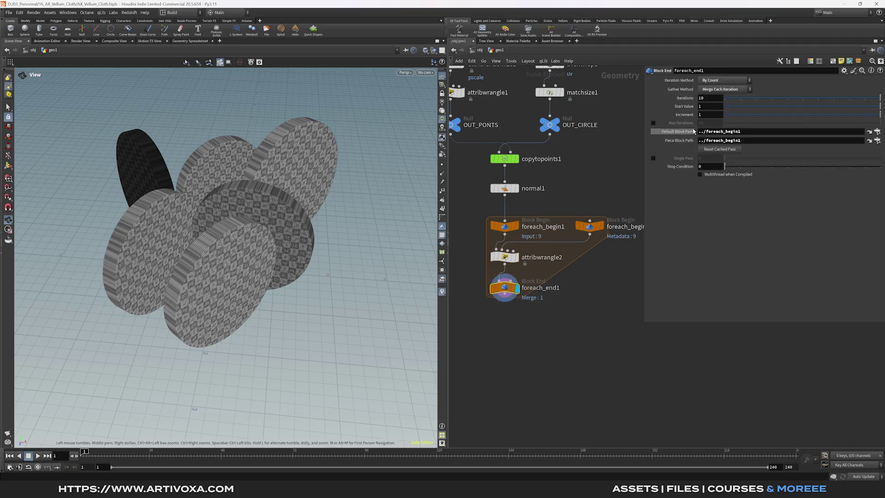
mouse_move(243, 234)
left_mouse_down()
mouse_move(250, 234)
mouse_move(232, 236)
left_mouse_up()
double_click(711, 99)
type("15")
key("Return")
left_click_drag(223, 251, 251, 253)
In the parameter interface of attribwrangle2, start the Scale range at -0.5, accept the changes, and adjust the Scale value.
left_click(507, 257)
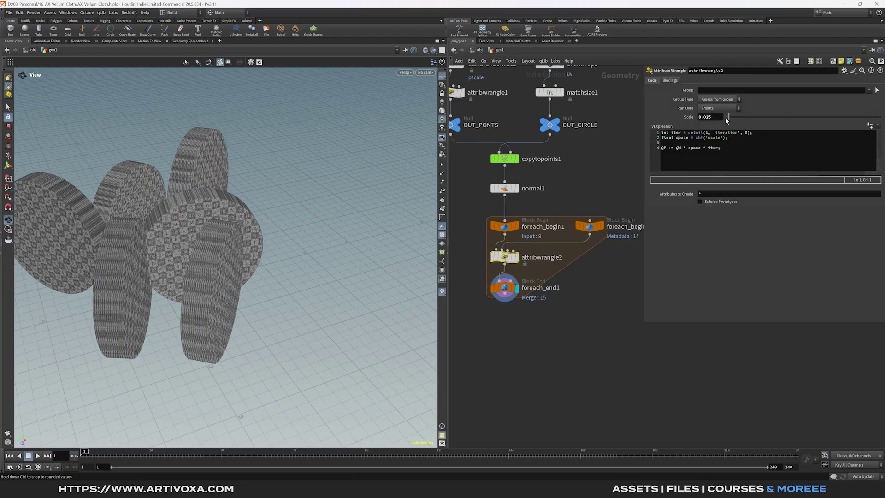
left_click(844, 70)
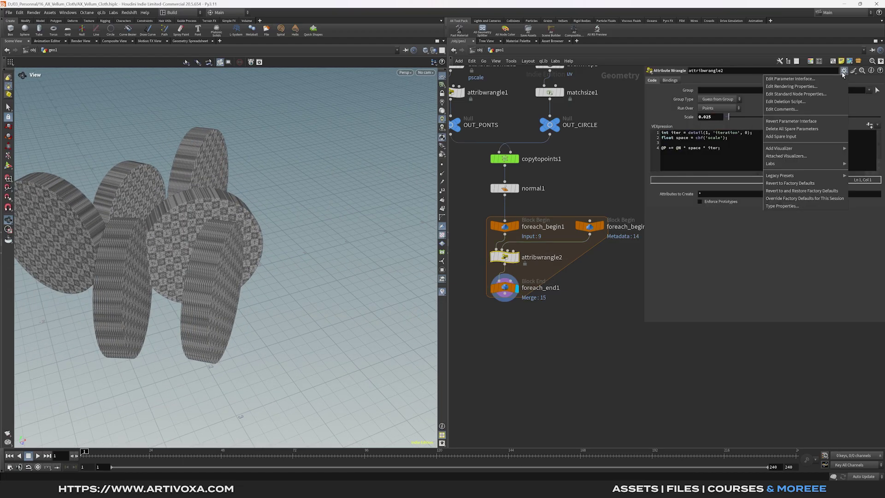
left_click(807, 79)
left_click(473, 185)
double_click(599, 246)
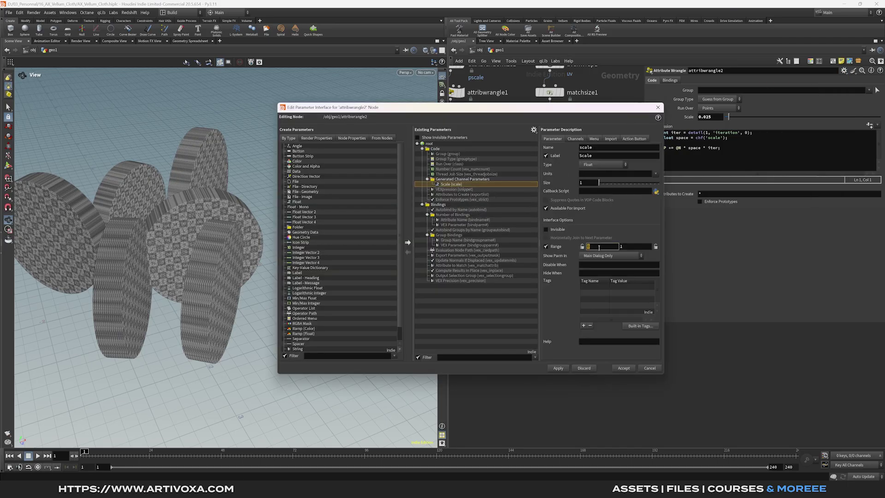
type("-0.5")
double_click(634, 249)
left_click(624, 368)
left_click_drag(807, 117, 800, 117)
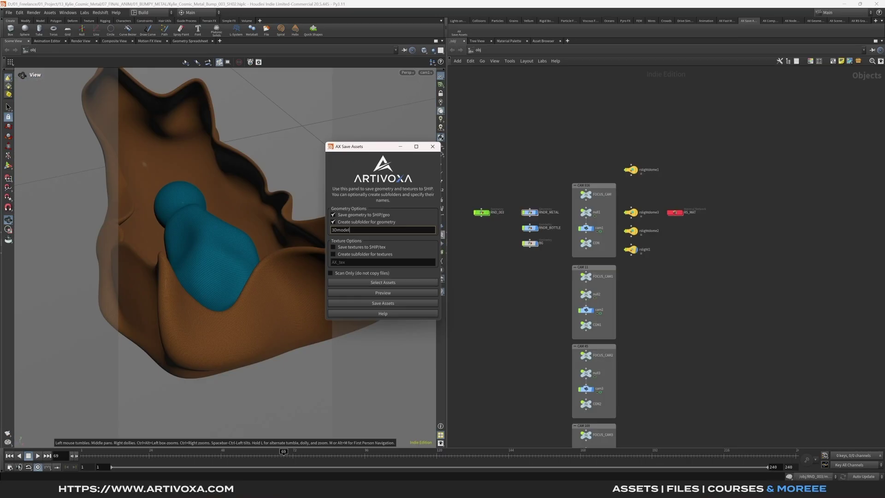
left_click(345, 247)
left_click(345, 255)
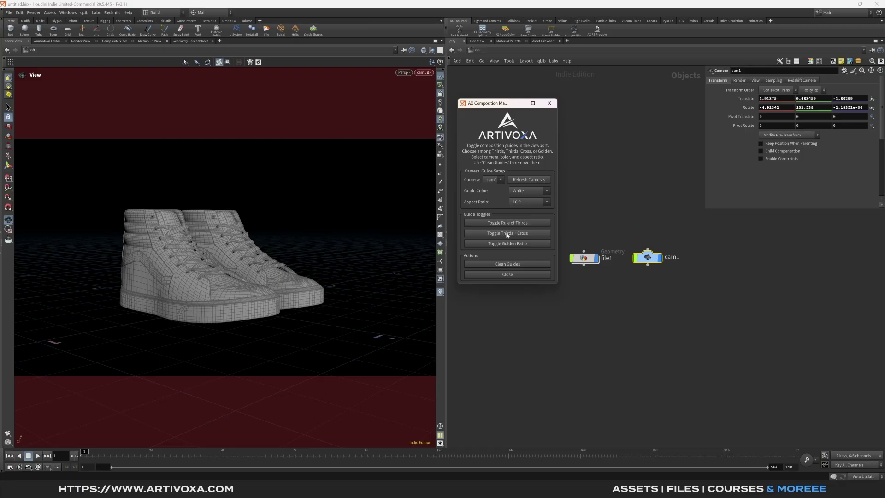
left_click(508, 234)
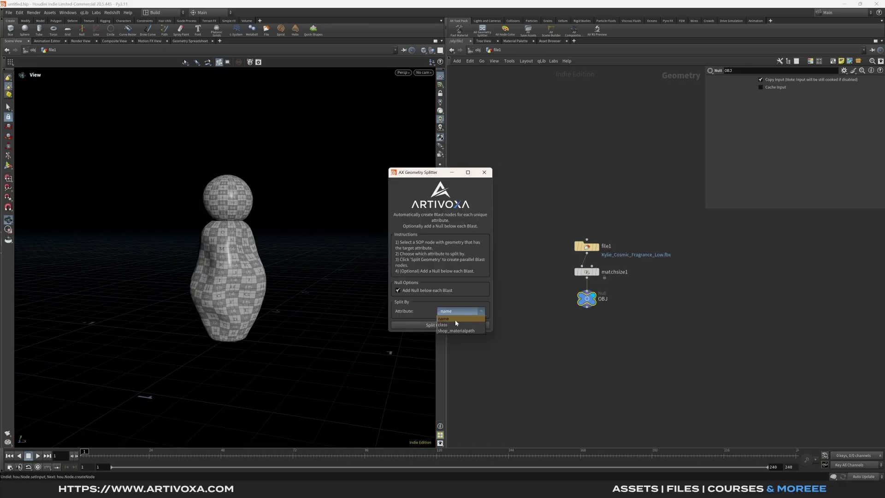
left_click(461, 321)
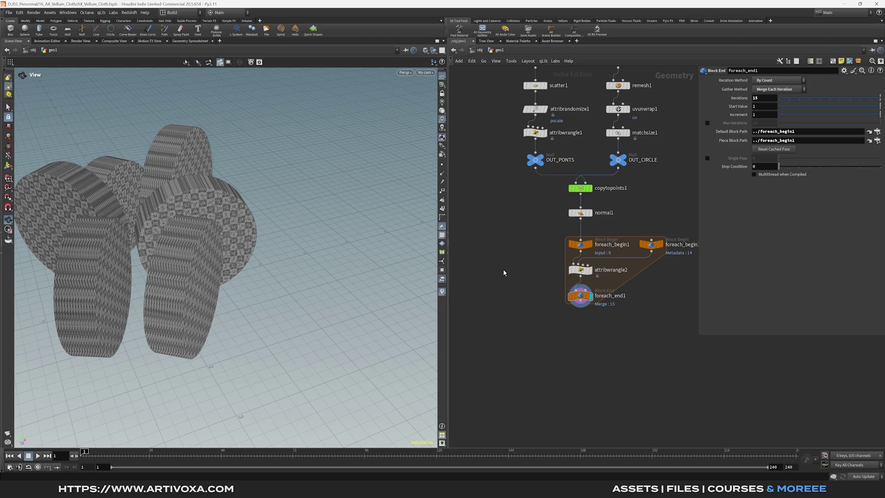
Add an AX Copy Local node, connect it to the output of copytopoints1, and display it.
key("Tab")
type("conn")
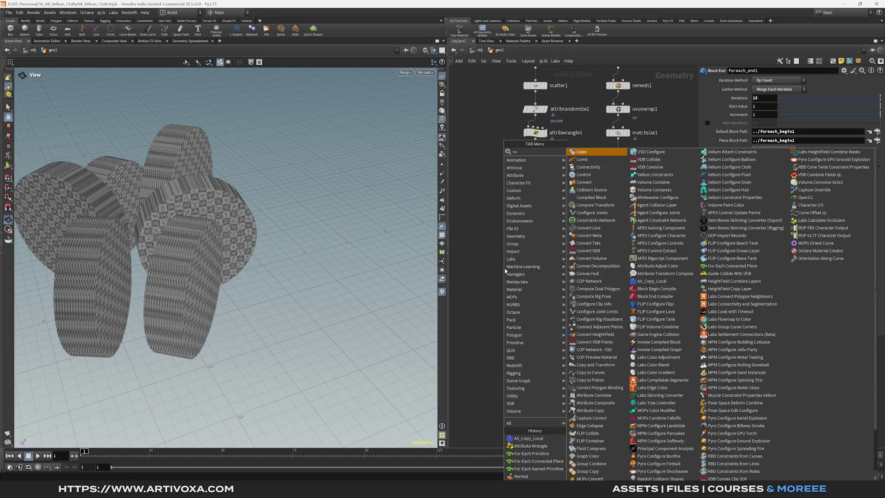
key("Return")
left_click(507, 252)
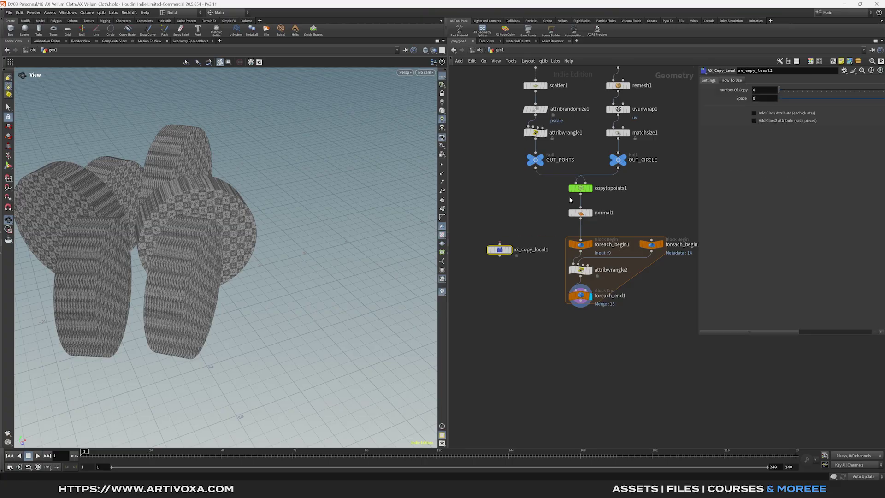
left_click_drag(507, 251, 496, 260)
left_click(500, 246)
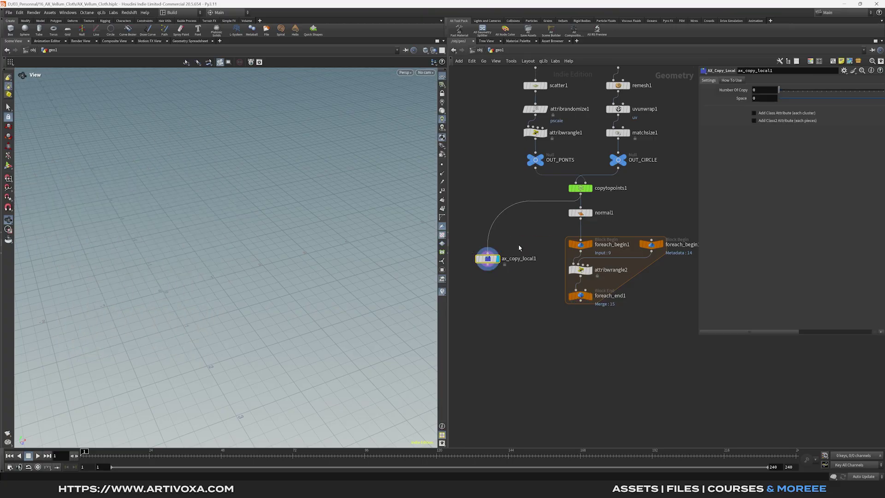
Try 10 copies with a space of -0.025 in ax_copy_local1, and remove the node.
left_click(767, 91)
type("10")
key("Return")
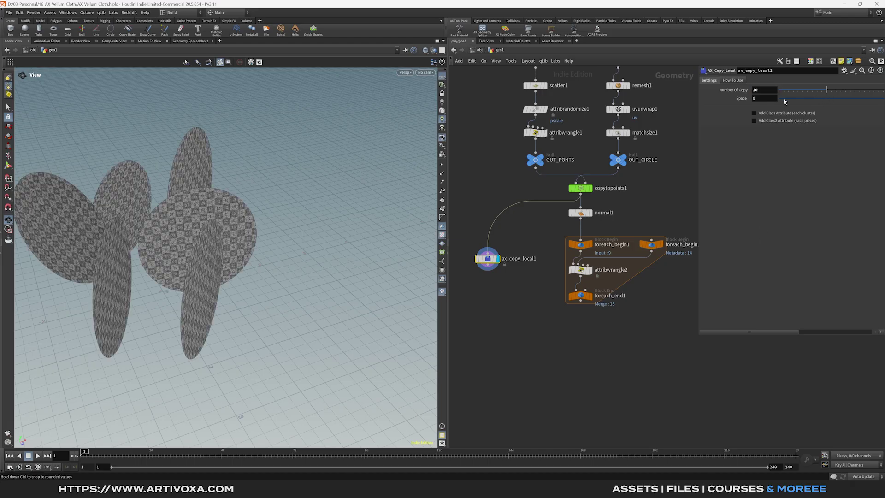
left_click(767, 100)
type("-0.025")
key("Return")
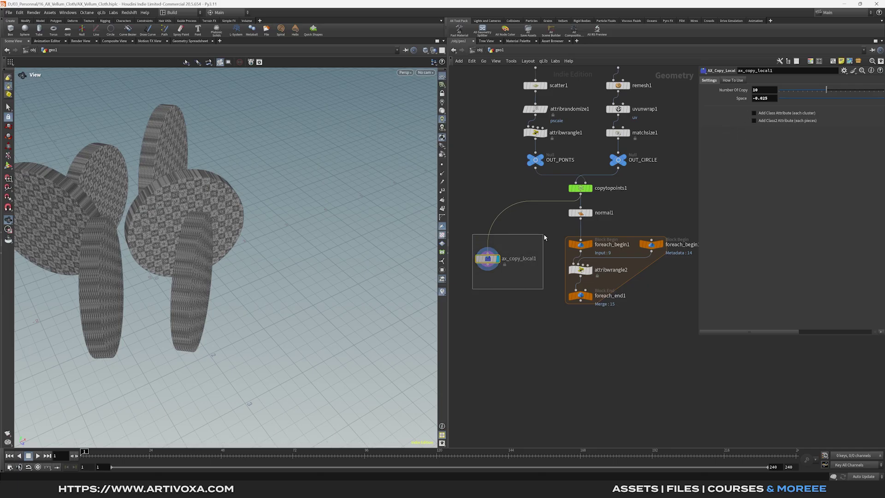
left_click_drag(541, 236, 466, 298)
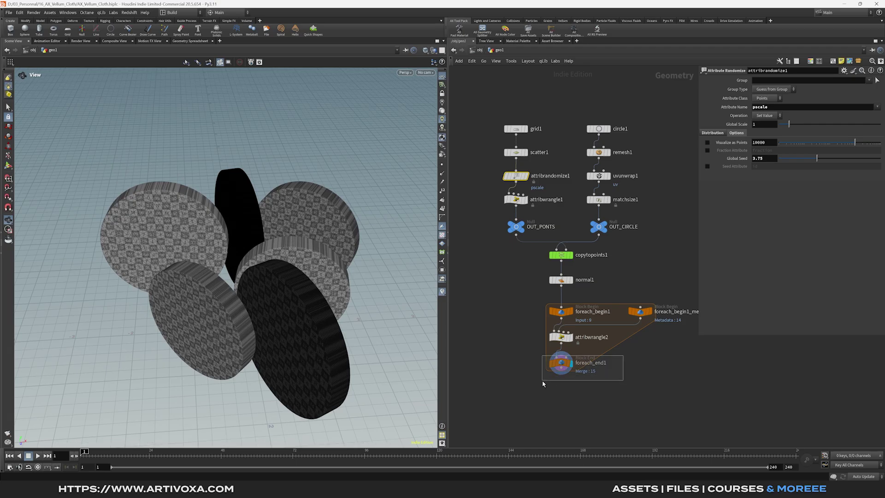
Review the settings of attribwrangle2, attribwrangle1 and attribrandomize1 while examining the stacked circles from several angles.
left_click(562, 337)
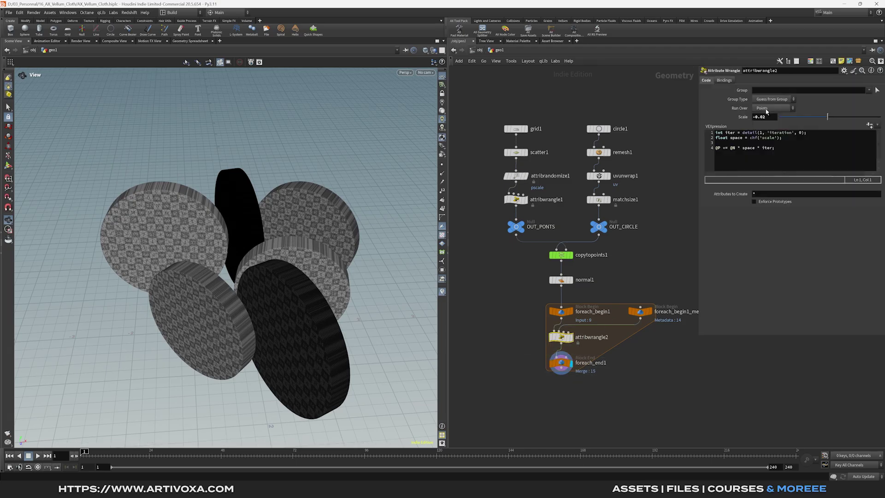
left_click_drag(276, 249, 298, 263)
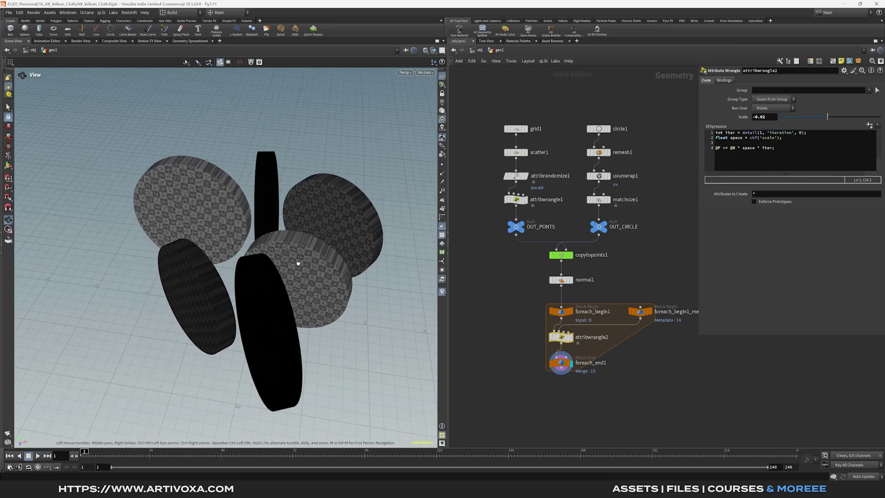
left_click(547, 200)
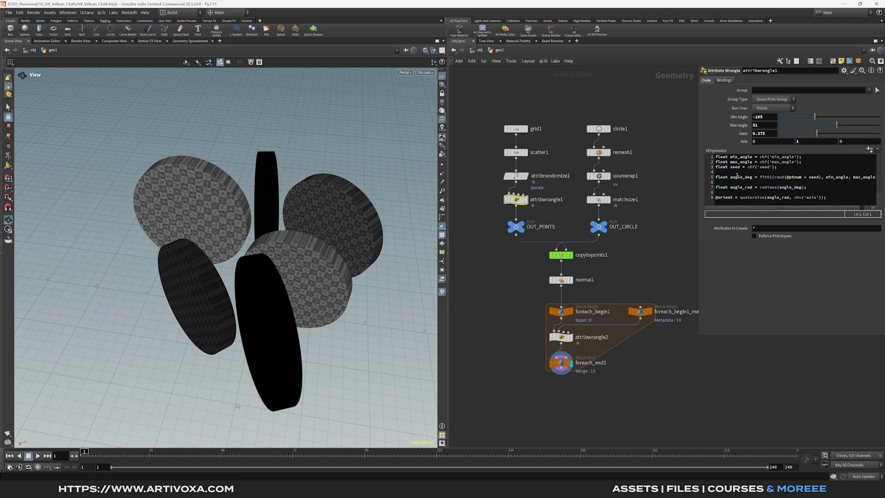
left_click_drag(293, 221, 294, 220)
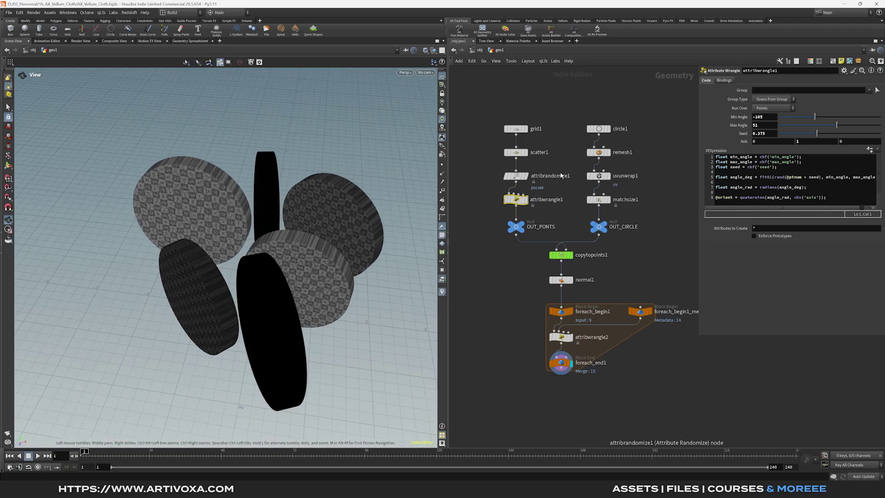
left_click(549, 175)
left_click_drag(240, 230, 294, 269)
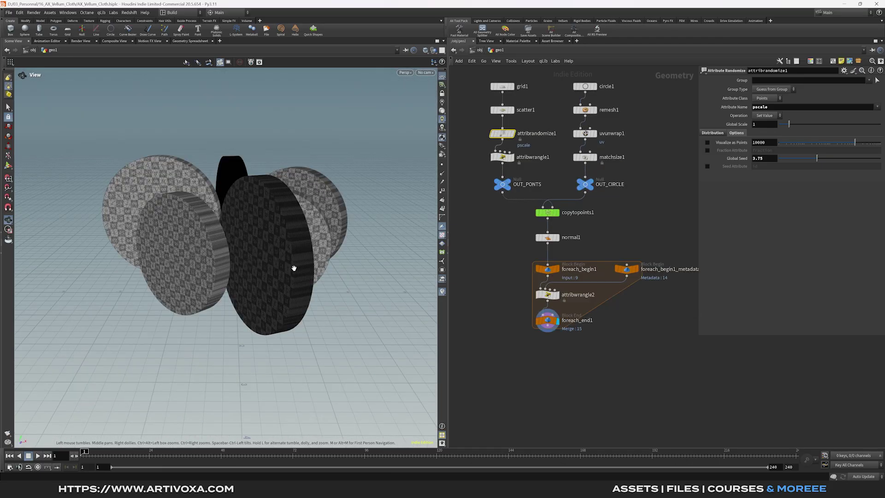
Add a Group node after foreach_end1, display it, and name the group pin.
middle_click_drag(583, 375, 596, 325)
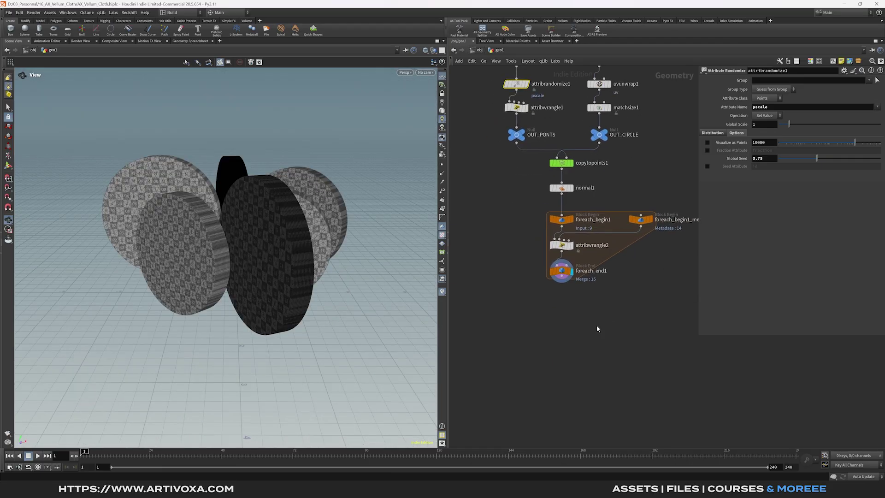
left_click(562, 278)
key("Tab")
type("group")
key("Return")
left_click(566, 294)
left_click_drag(567, 294, 565, 298)
left_click(572, 308)
double_click(783, 81)
type("pin")
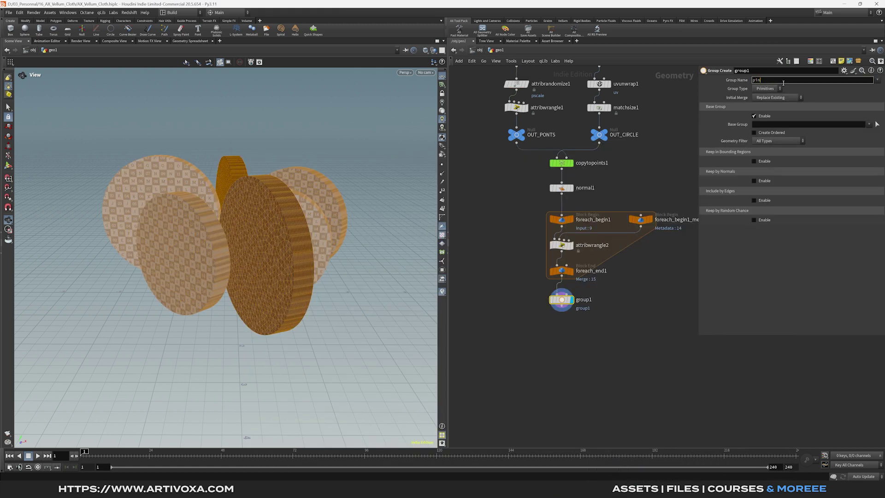
Set the pin group's type to Points, disable its base group, and restrict it to a bounding box region.
left_click(769, 89)
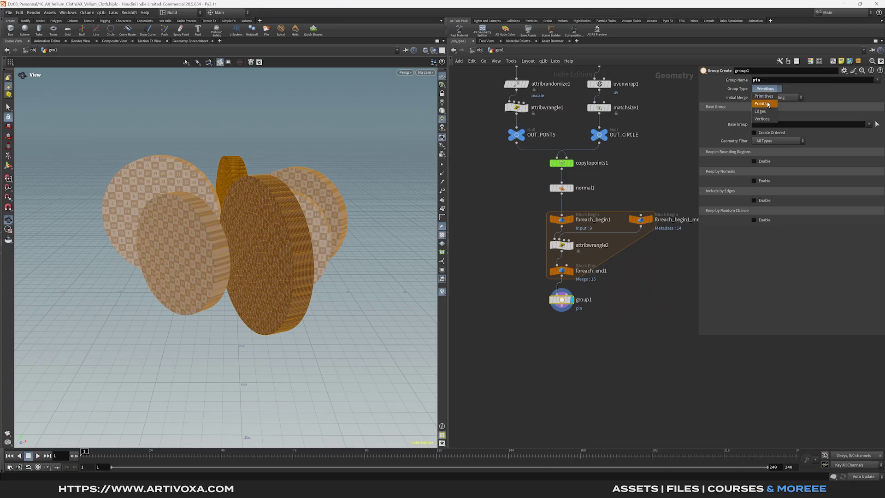
left_click(766, 99)
left_click(754, 136)
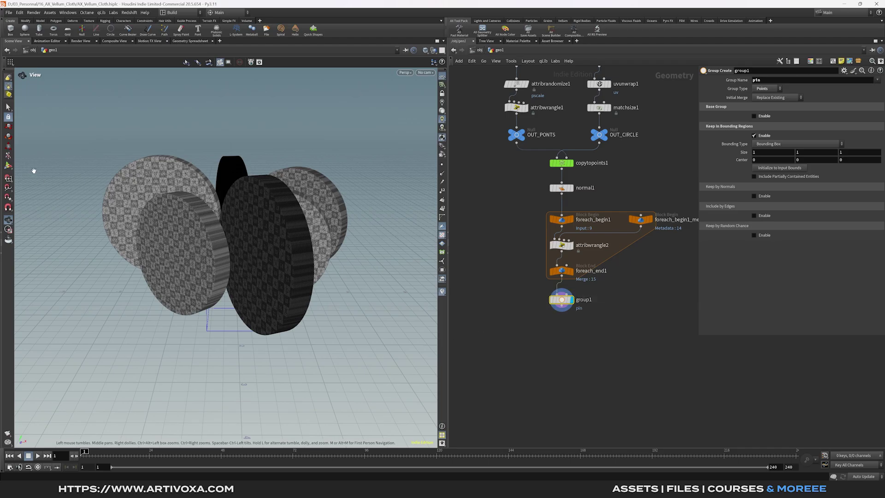
Widen the pin group's bounding box around all the circles to about 7.17 in X and 6.14 in Z.
left_click(8, 166)
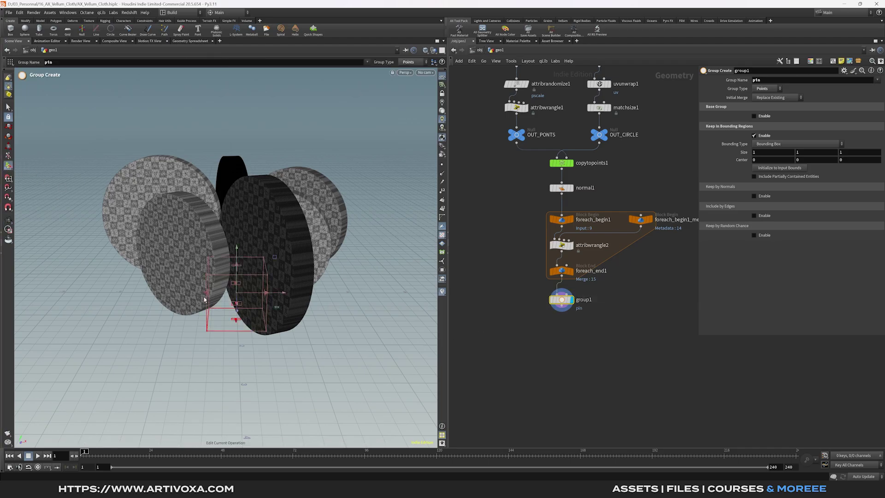
left_click_drag(206, 296, 68, 297, "shift")
scroll(214, 271, "down", 5, "alt")
left_click_drag(213, 271, 290, 302, "alt")
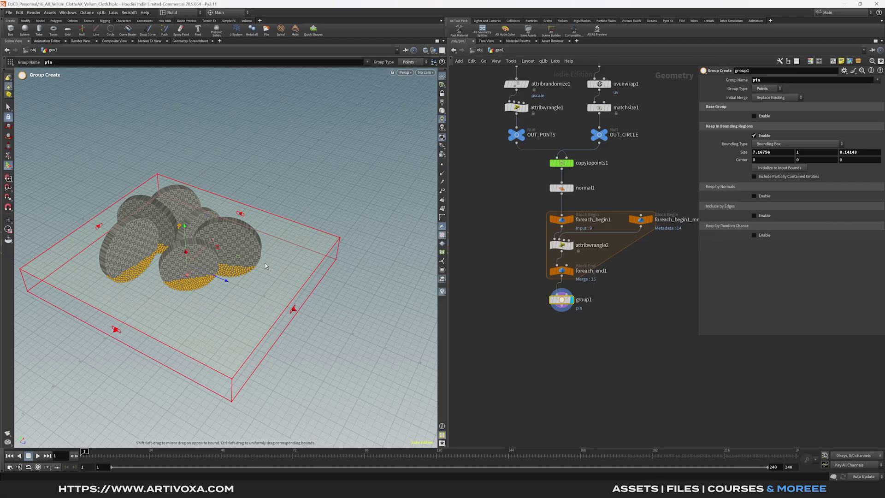
Lower the bounding box's top edge in the front view to a height of about 0.52, covering only the circles' lowest points.
key("space+3")
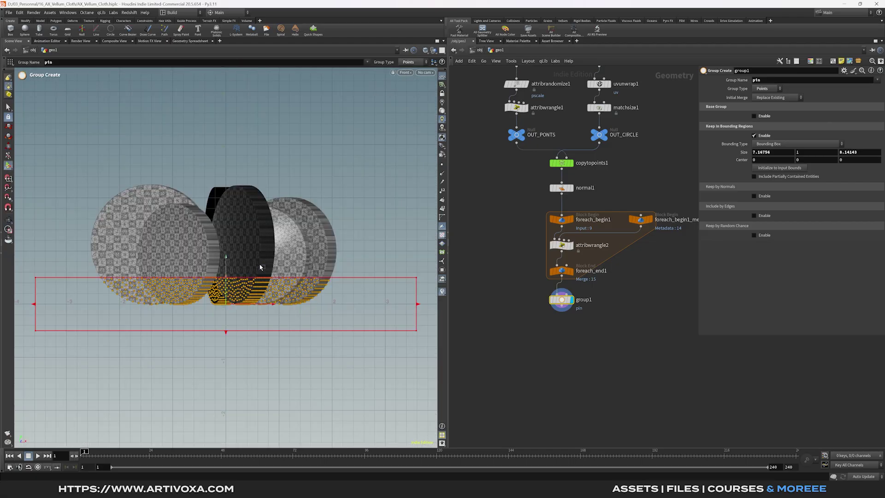
left_click_drag(225, 277, 225, 304)
key("space")
scroll(227, 302, "up", 5)
key("space")
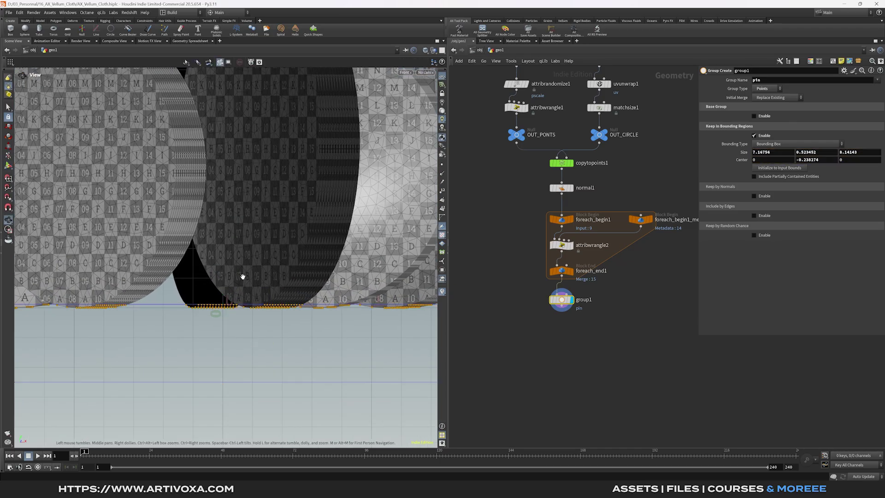
key("space+1")
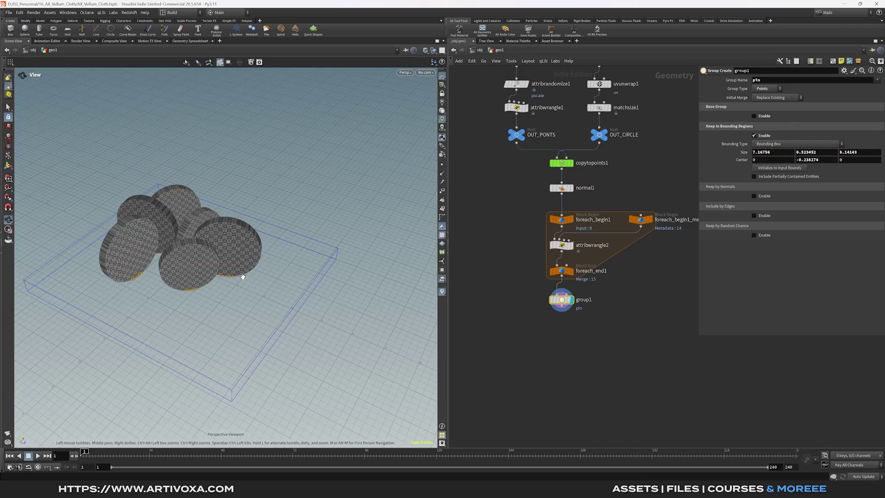
Add a Vellum Configure Cloth node connected below group1.
middle_click_drag(586, 322, 591, 280)
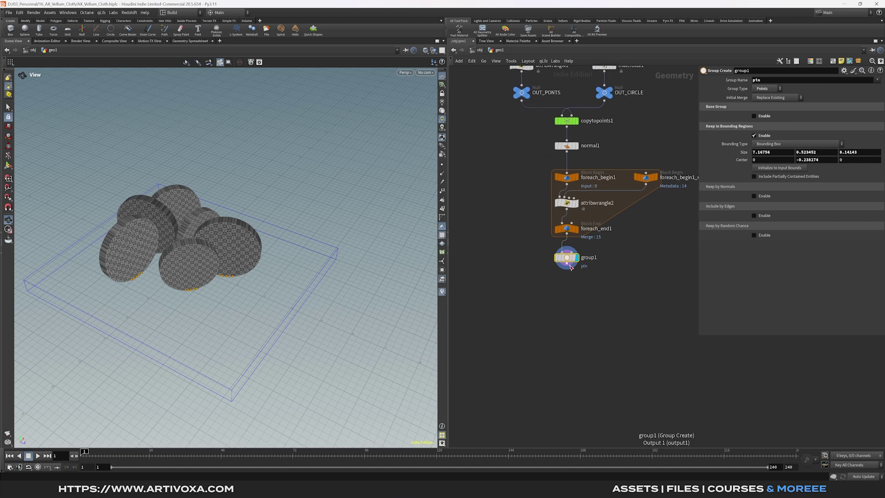
mouse_move(571, 267)
key("Tab")
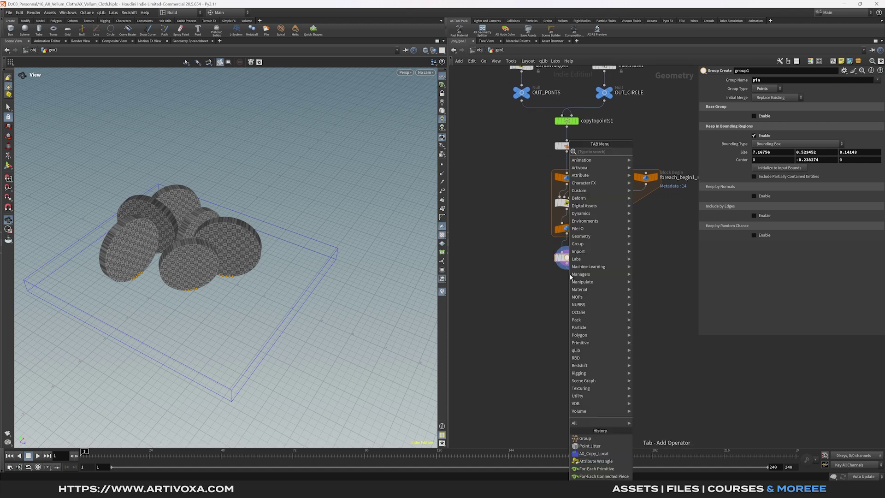
type("vellum co")
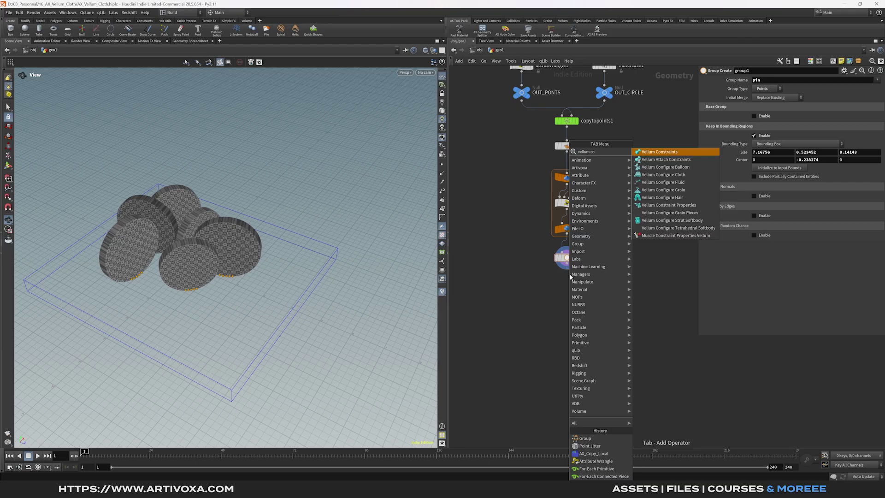
key("Down")
key("Down")
key("Down")
key("Return")
Add a Vellum Solver and wire it to the outputs of vellumcloth1.
key("Tab")
type("ved")
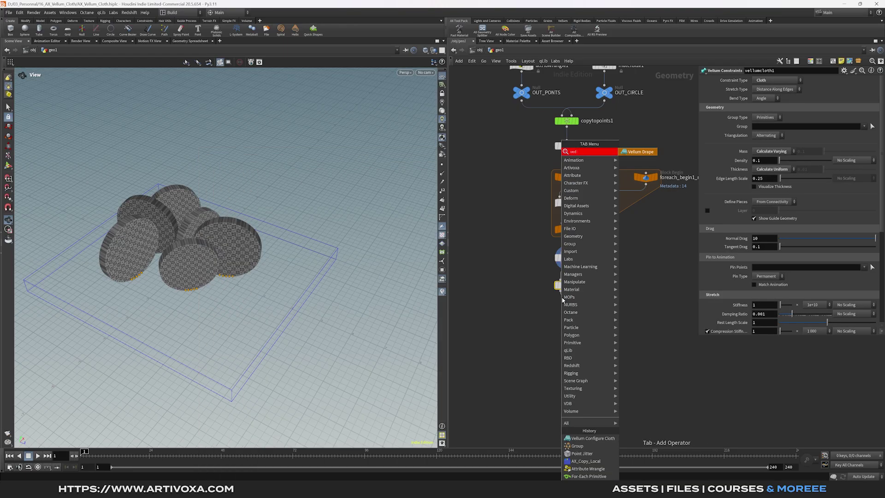
key("Escape")
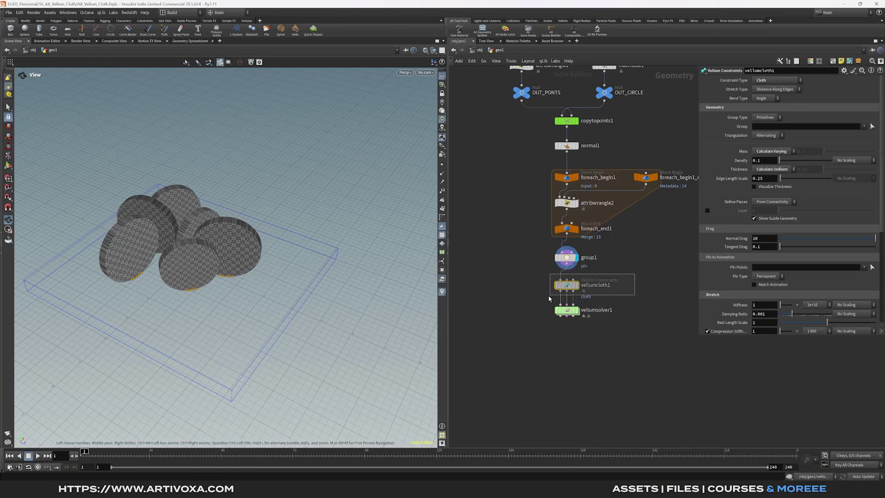
Set the Bend Stiffness multiplier of vellumcloth1 to 0.01.
left_click_drag(716, 335, 727, 417)
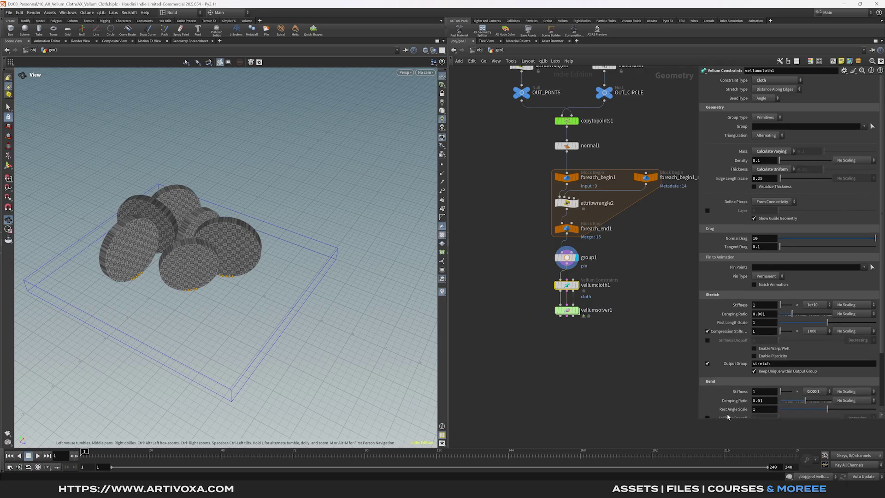
scroll(747, 397, "down", 2)
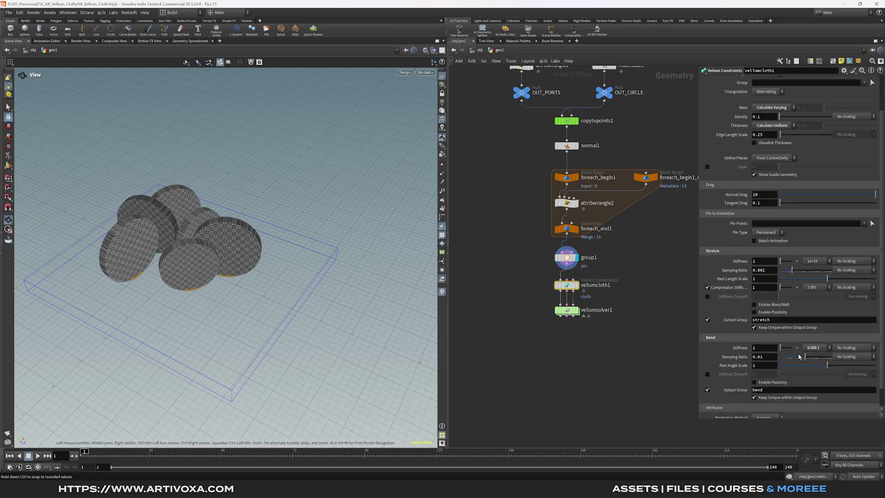
left_click(817, 350)
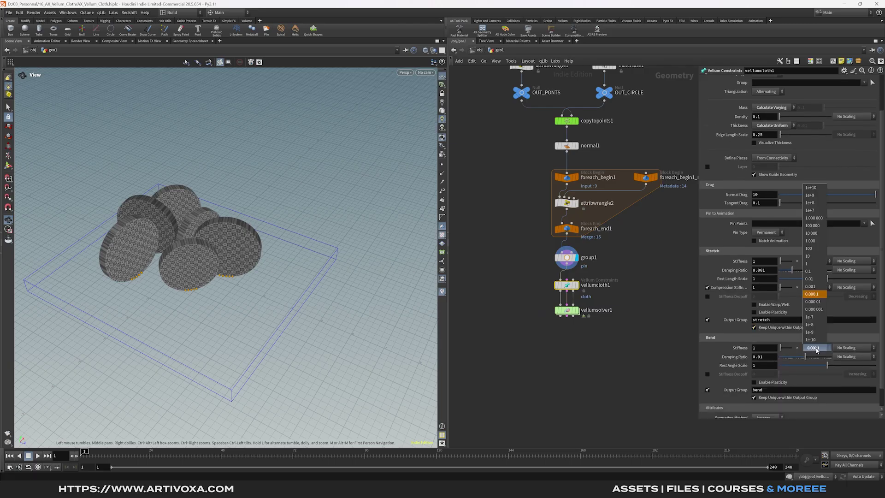
left_click(810, 279)
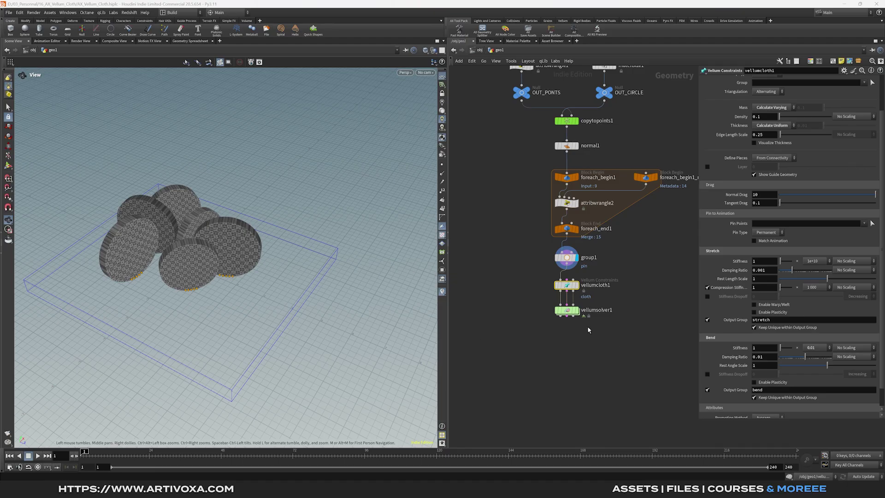
Set the gravity of vellumsolver1 to 0 on all axes and its cache memory to 50000 MB.
left_click(617, 308)
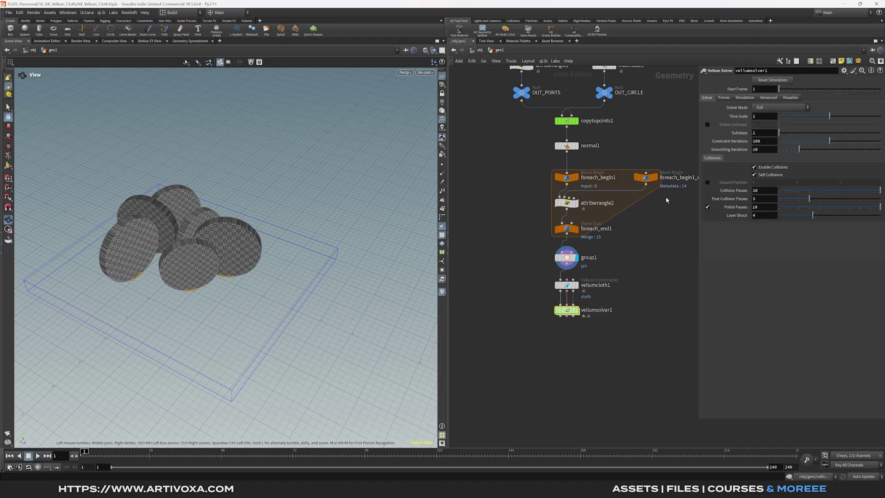
left_click(728, 98)
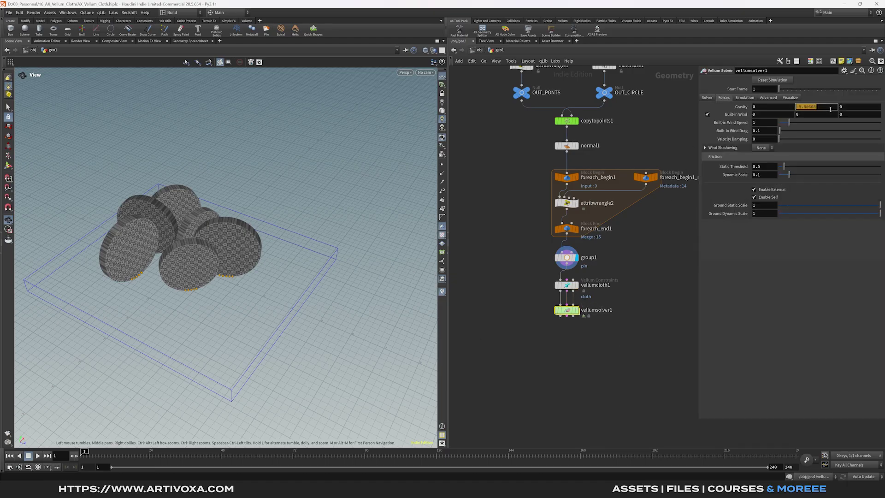
left_click(746, 98)
left_click(764, 109)
key("Return")
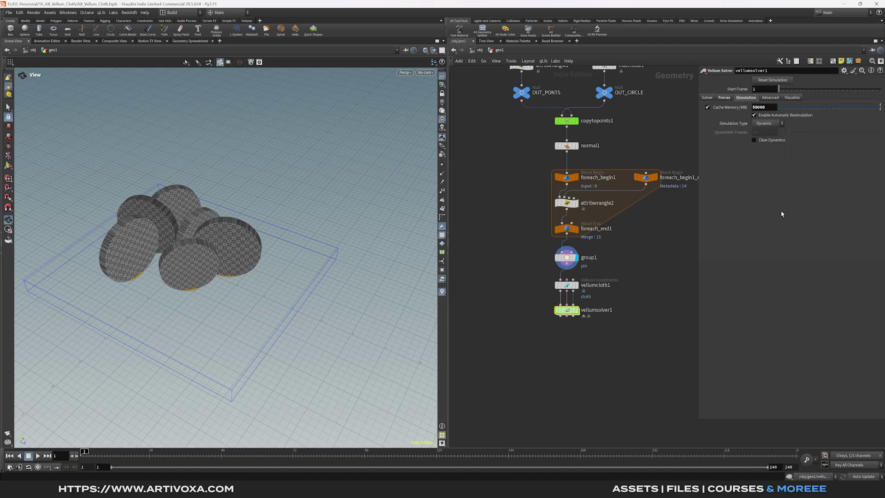
left_click(708, 98)
Add a POP Wind node in the forces network inside vellumsolver1 and connect it to the FORCE output.
mouse_move(571, 312)
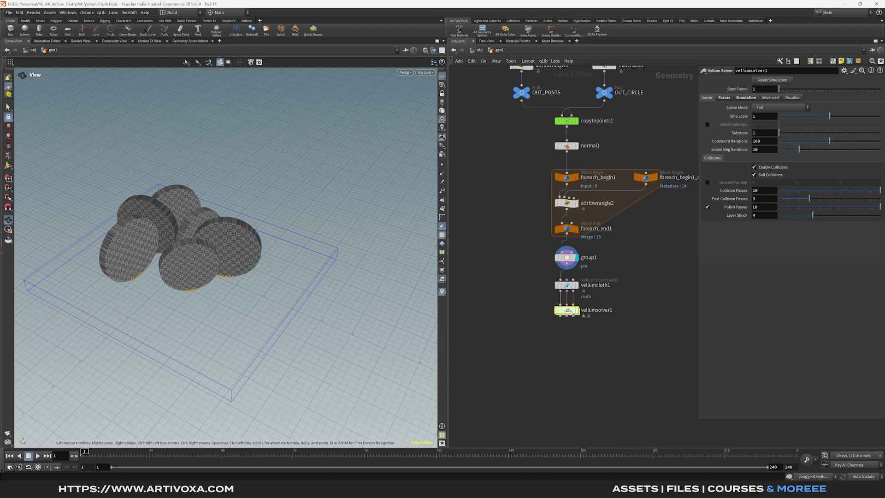
double_click(570, 311)
key("Tab")
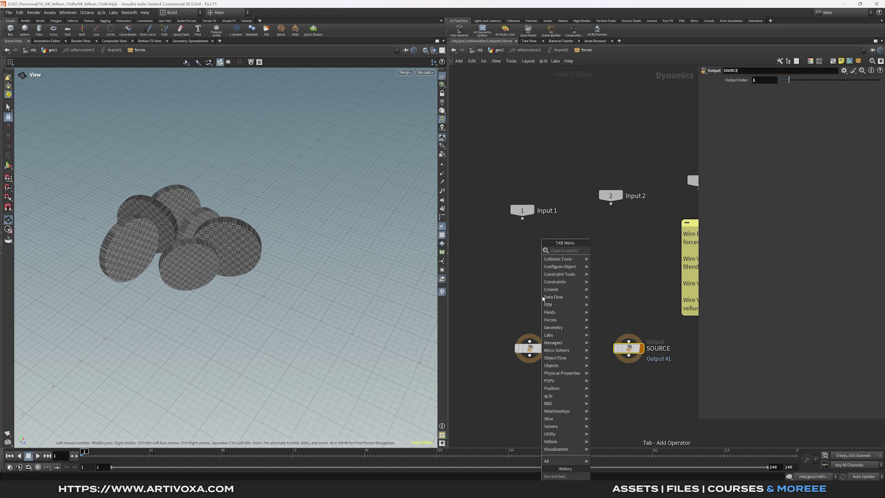
type("popwind")
key("Return")
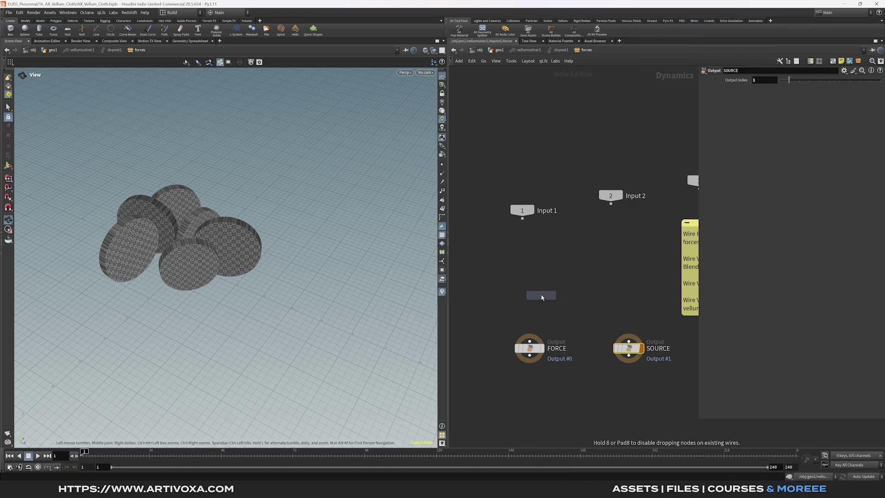
left_click(529, 282)
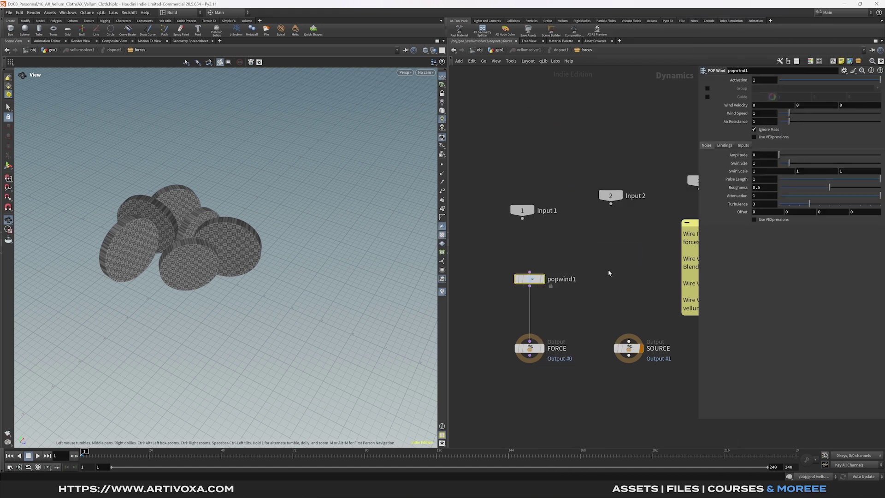
Set the noise of popwind1 to amplitude 5, swirl size 1.5, pulse length 2 and roughness 0.3.
left_click(770, 156)
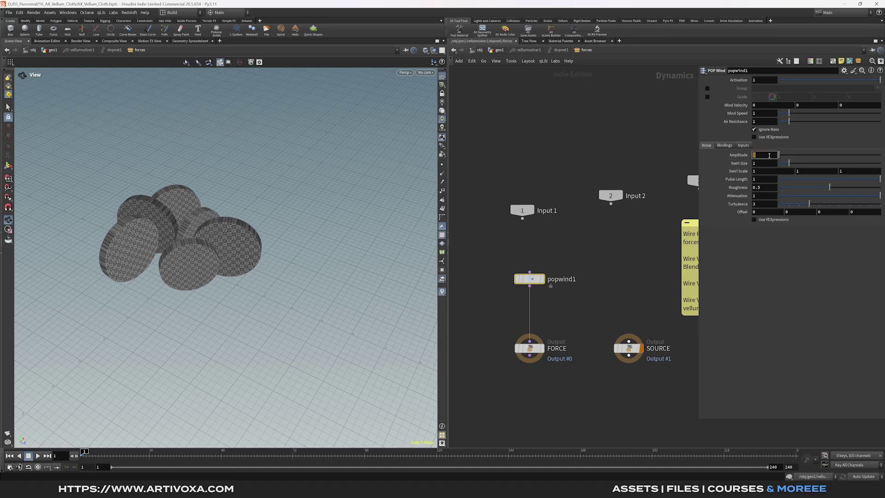
type("5")
key("Return")
left_click(763, 164)
key("Return")
left_click(764, 179)
left_click(766, 190)
type("0.3")
key("Return")
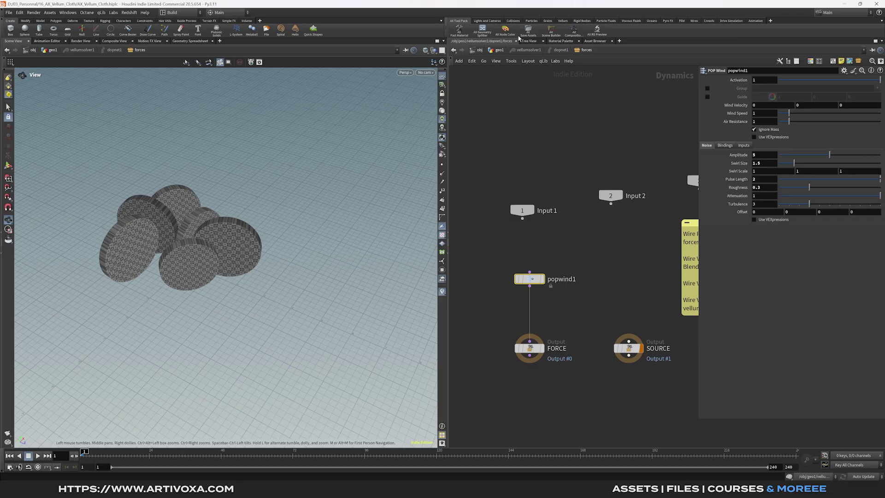
Return to geo1, display vellumsolver1, play the simulation and go back to frame 1.
left_click(504, 50)
left_click(577, 311)
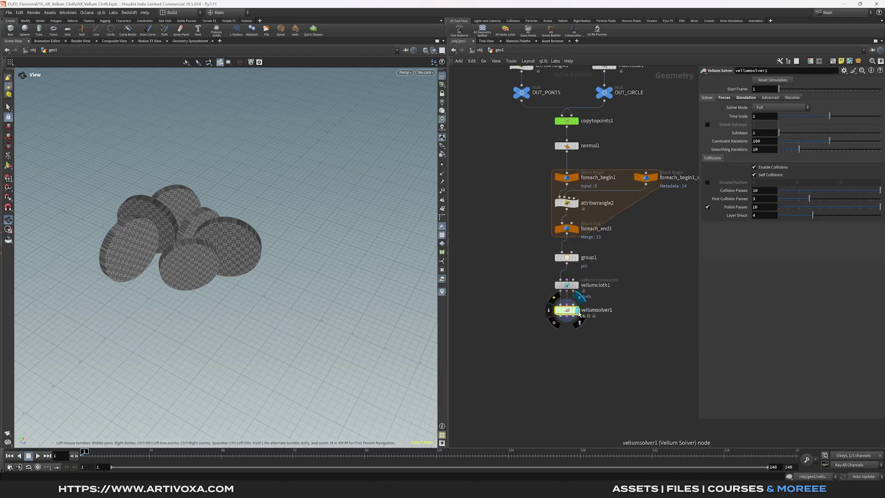
left_click_drag(223, 283, 230, 267)
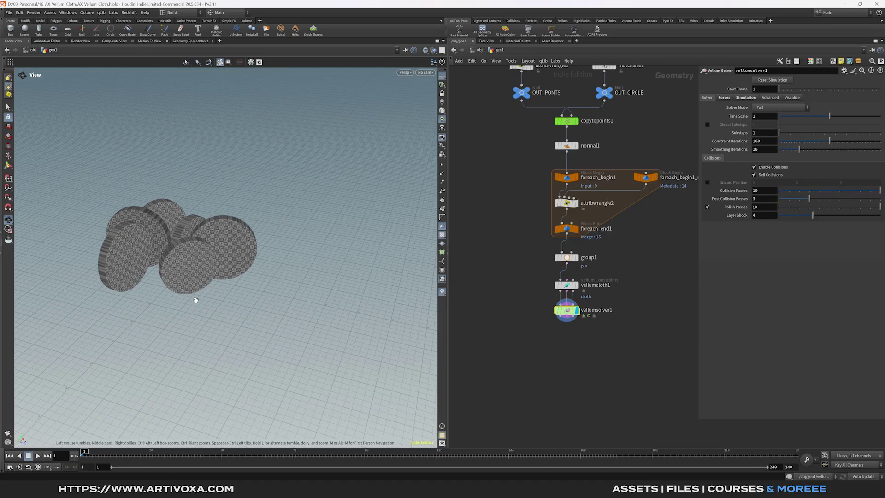
left_click_drag(196, 300, 227, 313)
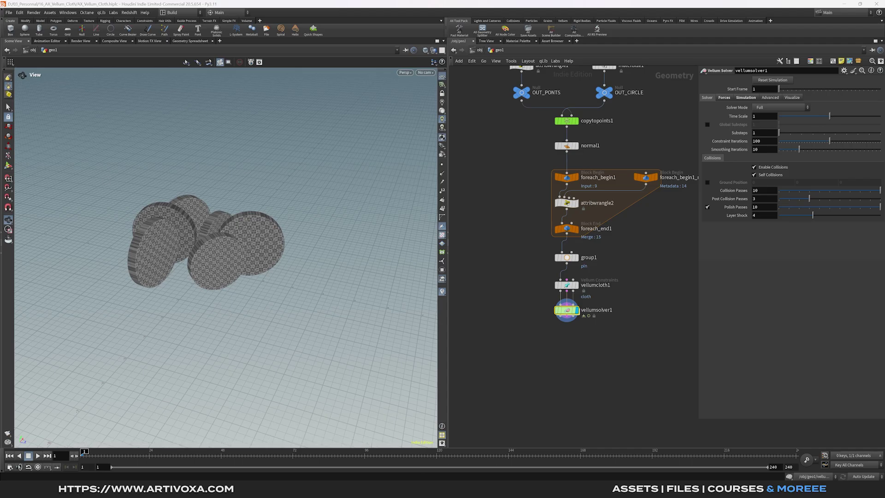
left_click(38, 456)
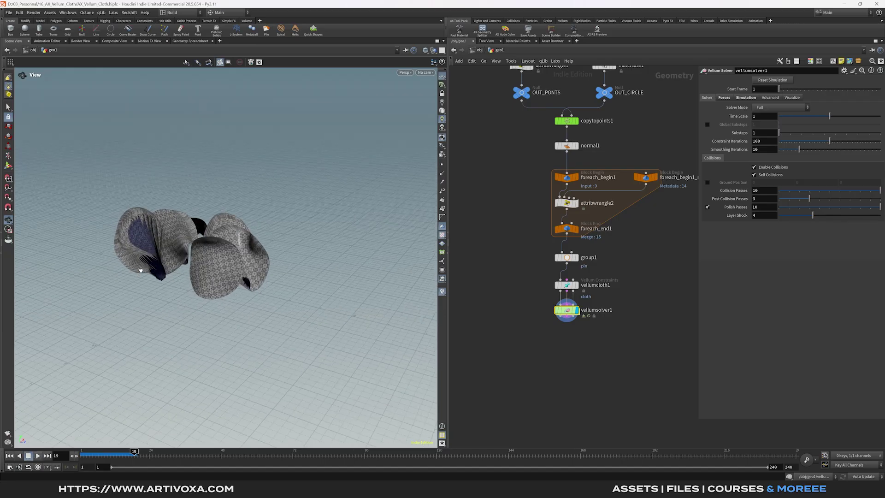
left_click_drag(116, 456, 82, 456)
left_click_drag(219, 264, 215, 288)
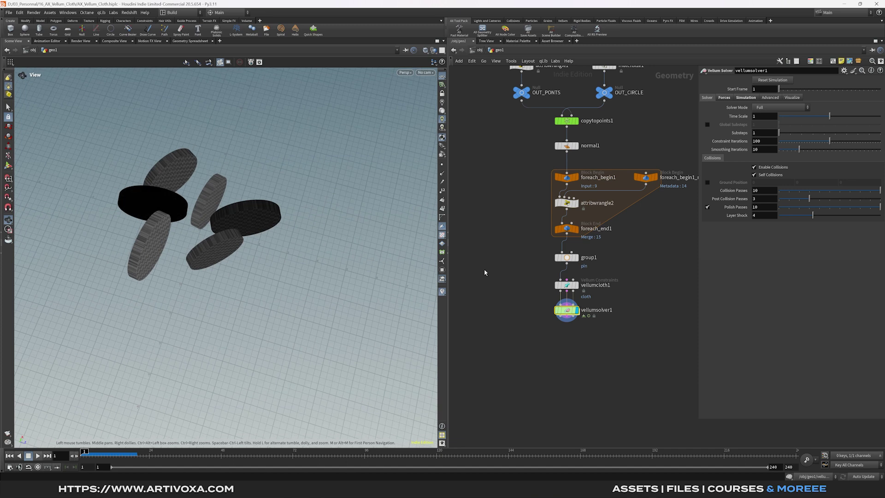
Set the stretch Rest Length Scale of vellumcloth1 to 2.5 and its Pin Points to the pin group.
key("Up")
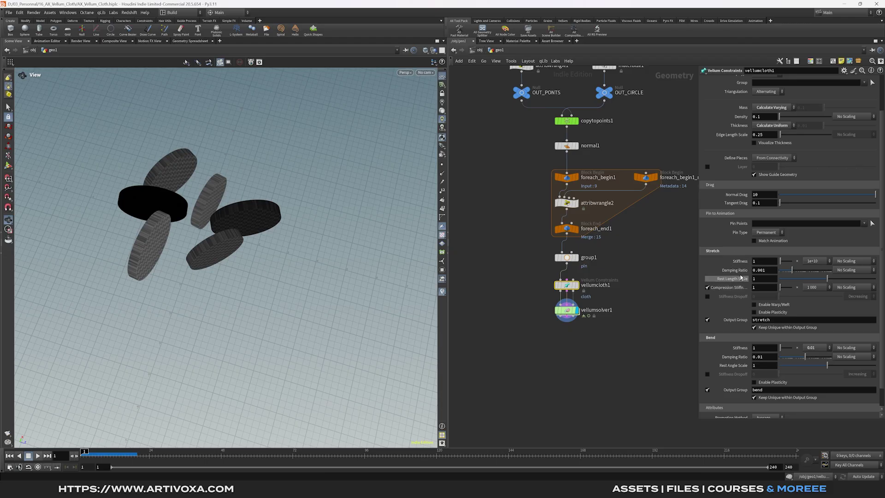
left_click(764, 279)
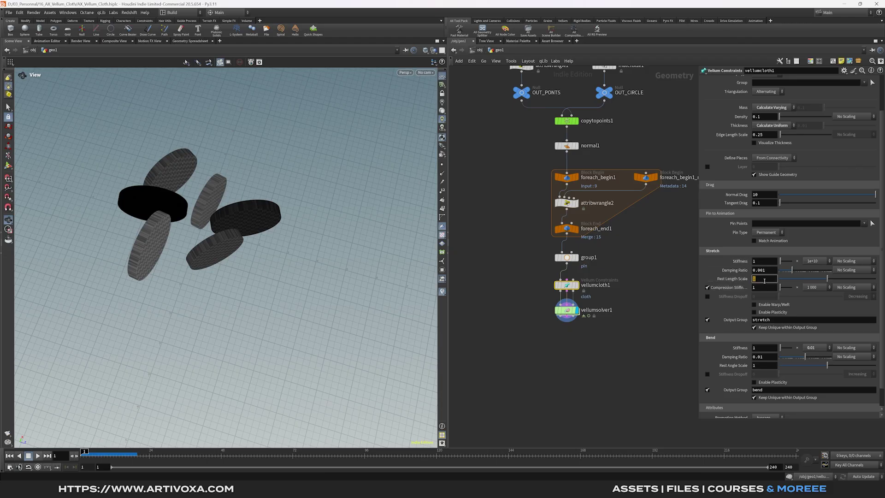
type("2.5")
key("Return")
left_click_drag(641, 276, 535, 295)
left_click_drag(699, 236, 694, 236)
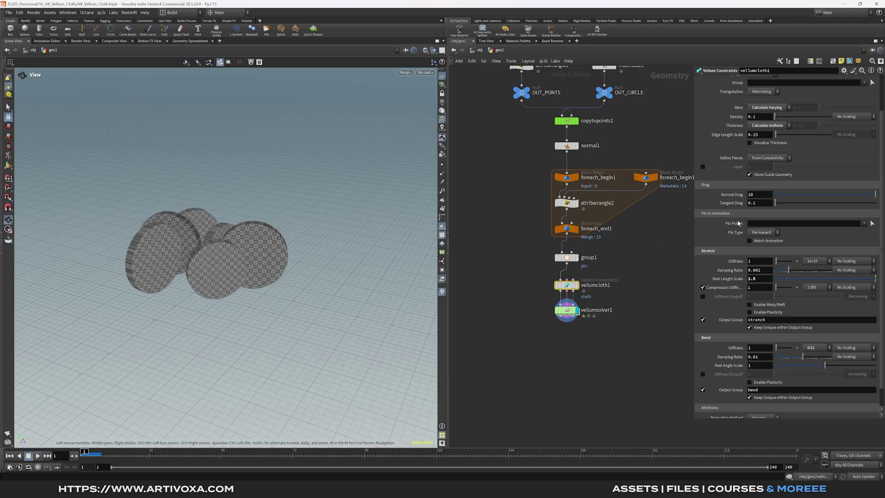
left_click(864, 224)
left_click(866, 232)
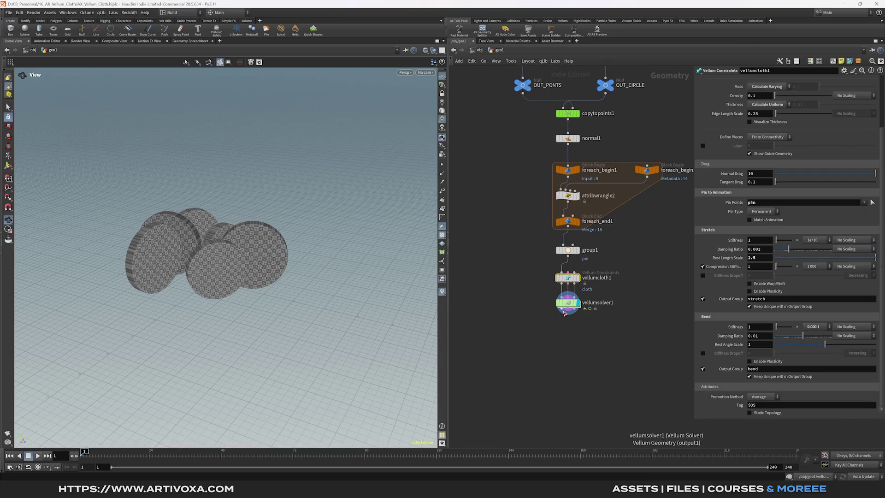
Add a Vellum I/O node wired to the outputs of vellumsolver1 and rename it vellum_cloth.
key("Tab")
type("vellum io")
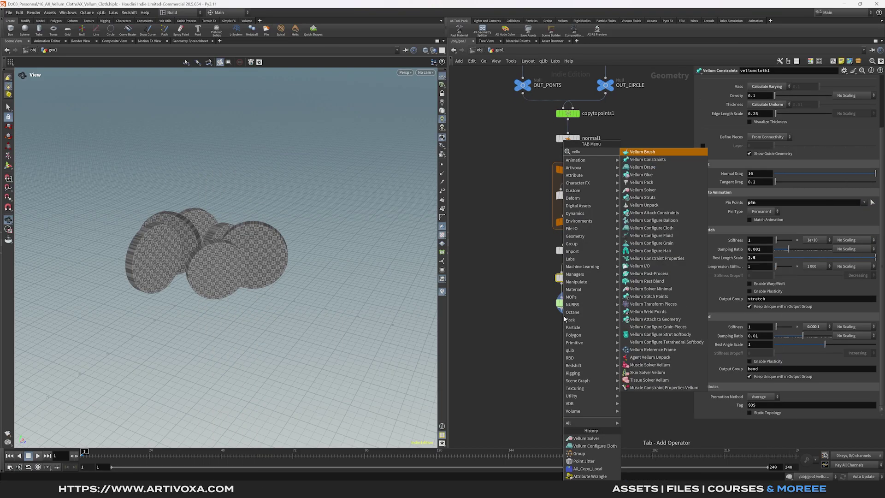
key("Return")
left_click(564, 319)
left_click(570, 324)
double_click(591, 333)
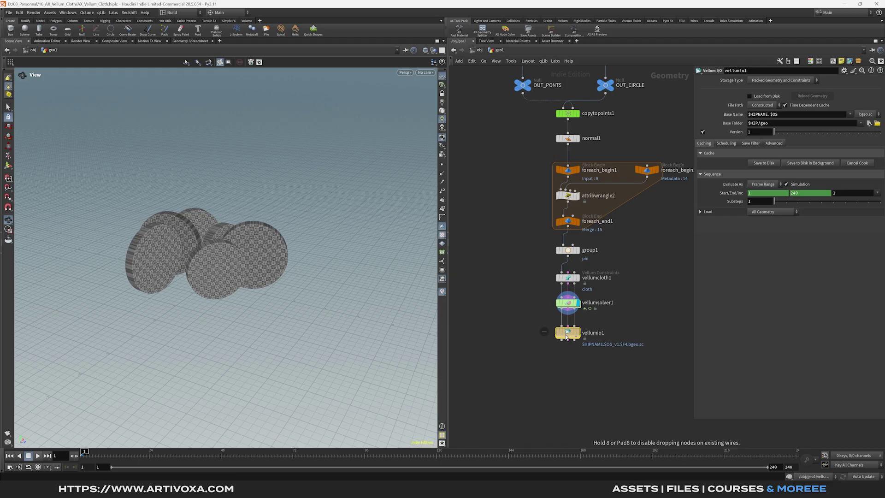
type("vellum_cloth")
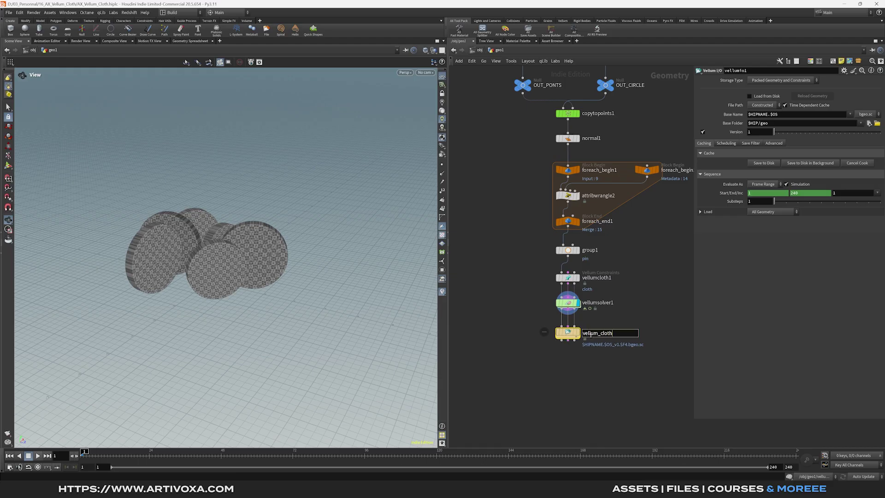
key("Return")
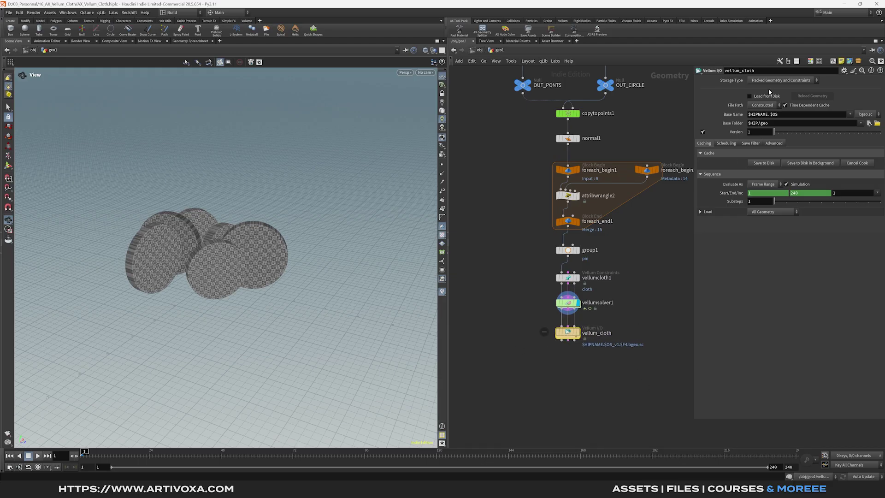
Switch vellum_cloth to an explicit file path and set the geometry file to $HIP/cache/$OS/$HIPNAME.$OS.$F.bgeo.sc.
left_click(764, 120)
left_click_drag(768, 115, 761, 117)
type("cache/$OS")
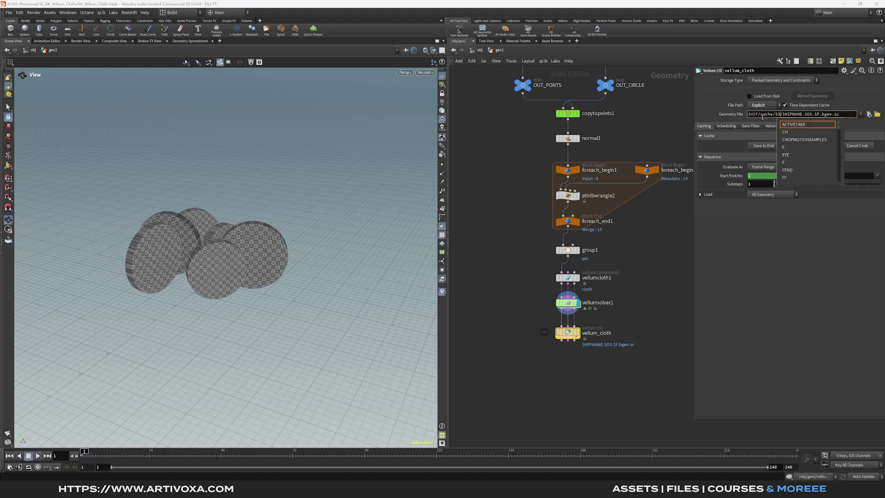
key("Return")
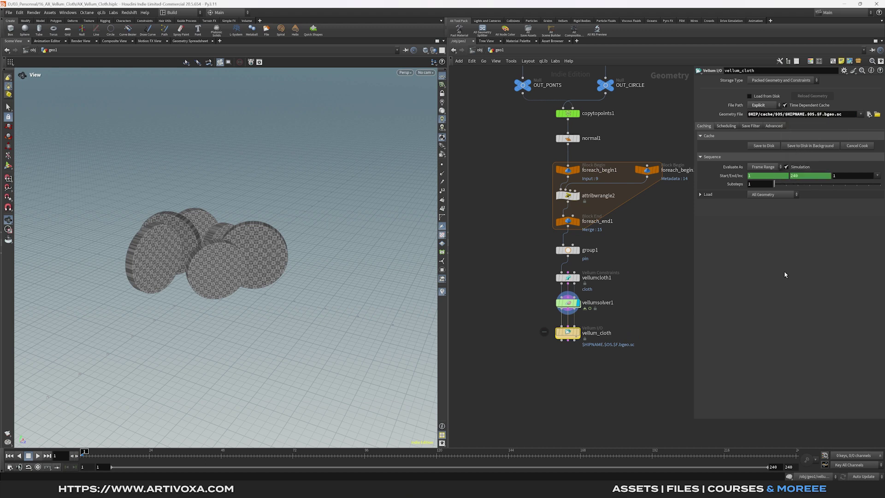
Remove the expression from the end frame of vellum_cloth and set it to 144.
right_click(801, 178)
left_click(811, 273)
left_click(808, 178)
type("144")
key("Return")
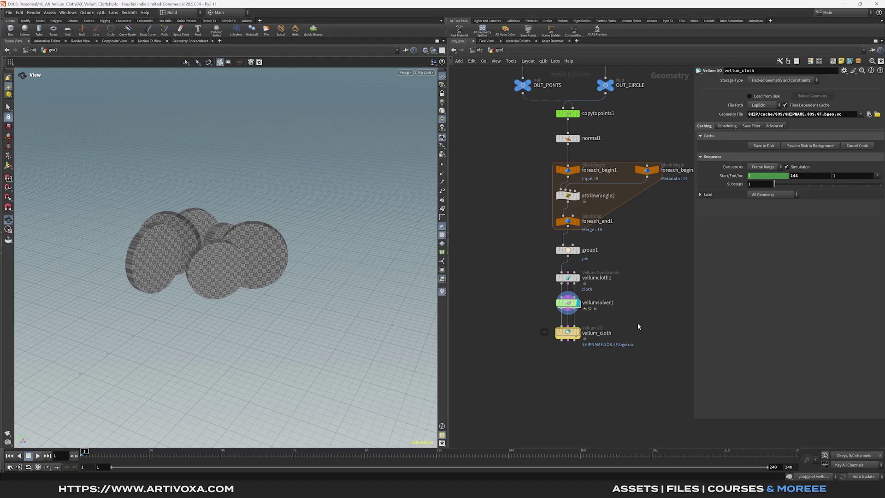
Display vellum_cloth and go to frame 72 of the cached simulation.
left_click(578, 332)
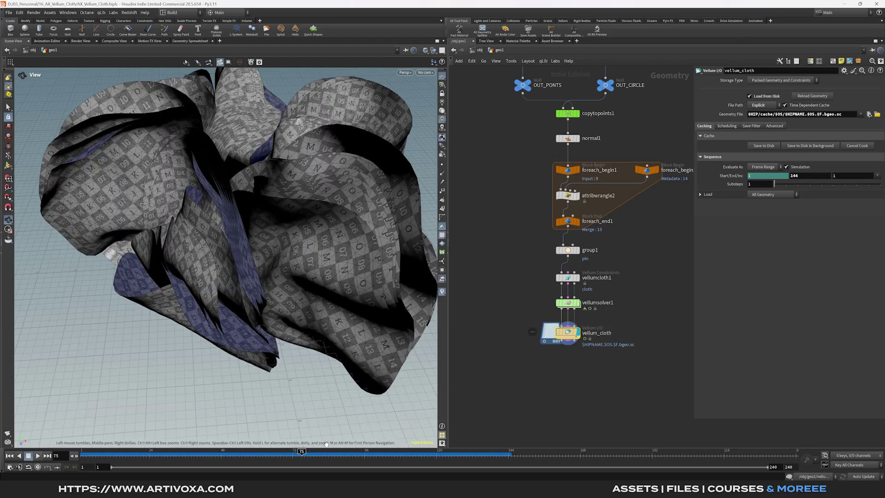
left_click_drag(325, 453, 293, 453)
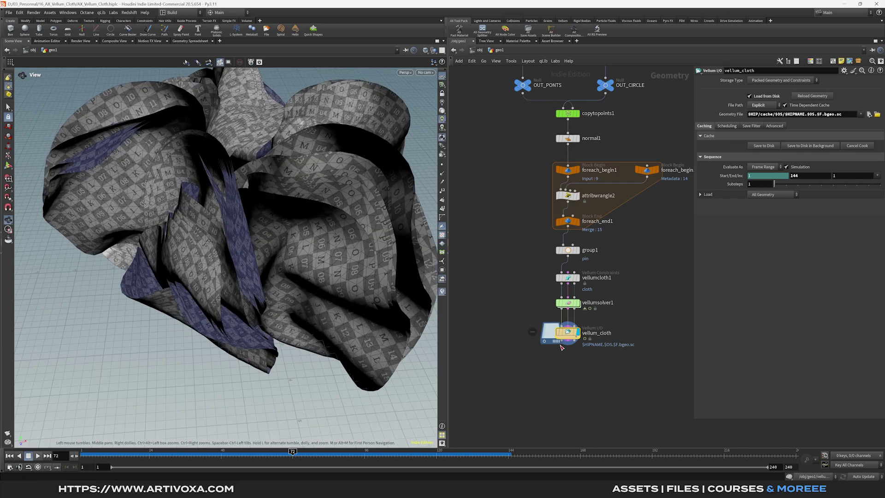
Add a Vellum Post-Process node below vellum_cloth and display it.
key("Tab")
type("vellum pos")
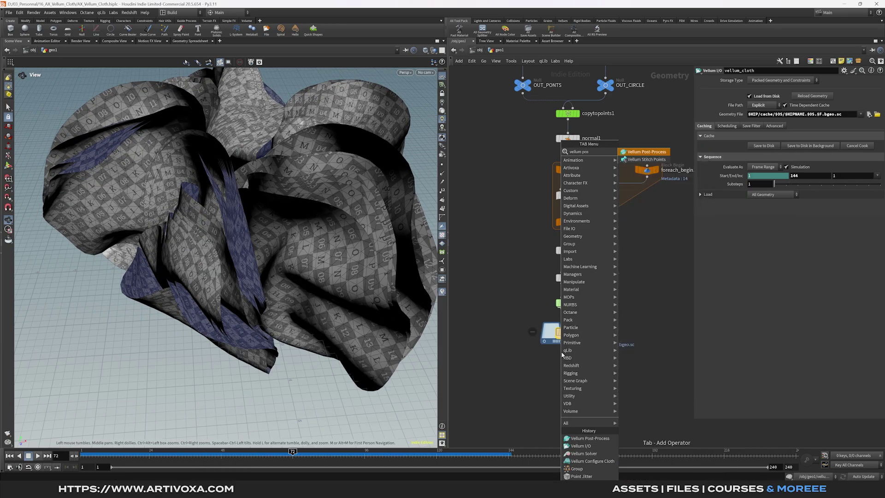
key("Return")
left_click(567, 360)
left_click(579, 363)
Set the subdivision of vellumpostprocess1 to Loop with a depth of 2.
left_click(762, 127)
left_click(763, 135)
left_click(762, 134)
type("2")
key("Return")
Enable Extrude by Thickness on vellumpostprocess1 and set its Subdivision Depth to 1.
left_click_drag(341, 207, 314, 233)
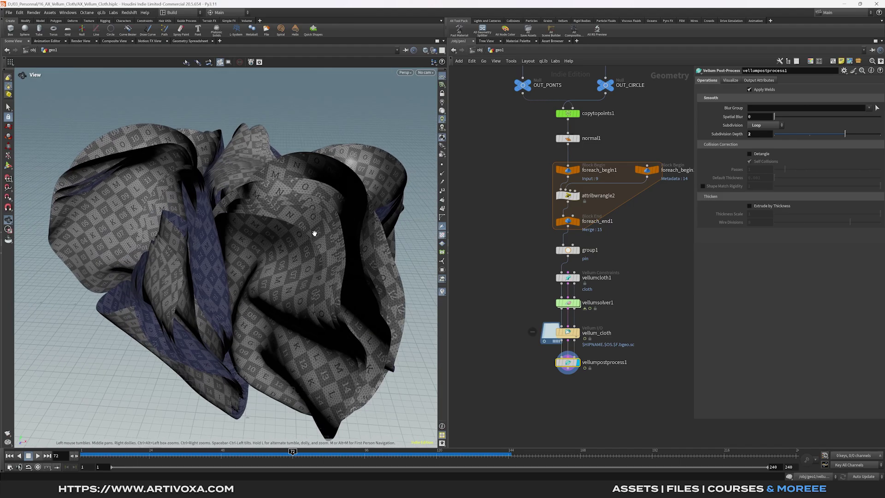
left_click(750, 206)
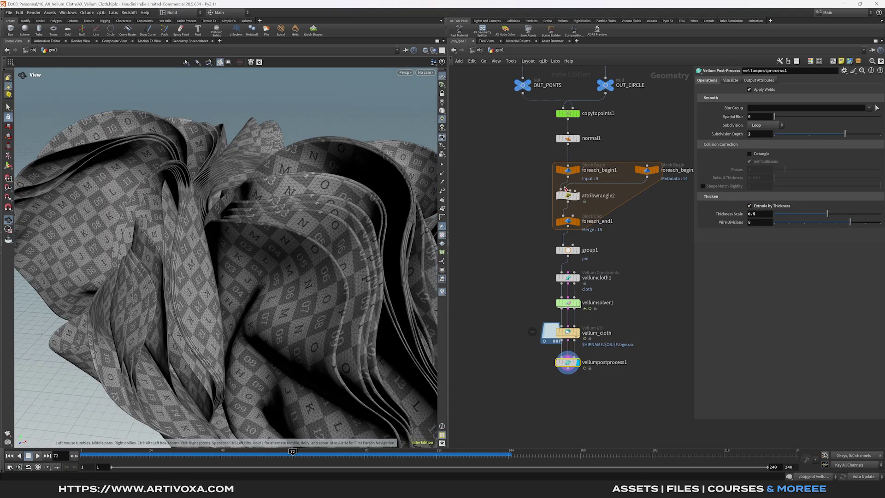
left_click(758, 134)
key("Return")
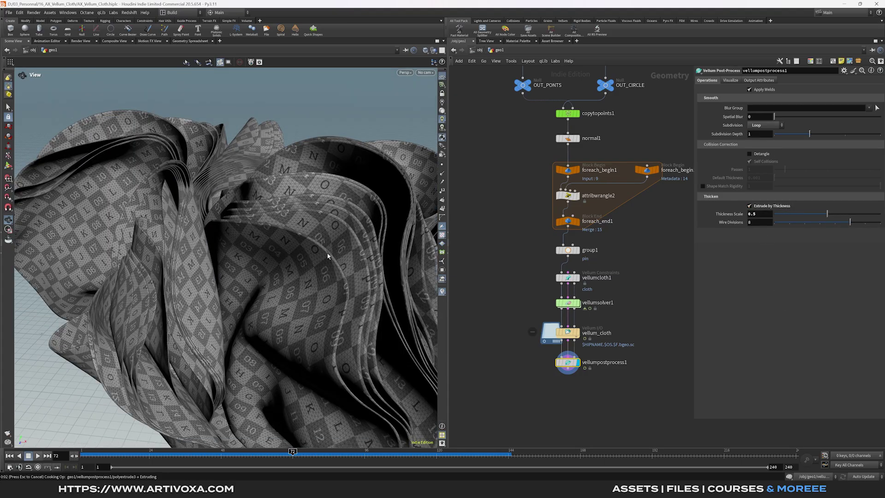
mouse_move(307, 267)
left_mouse_down()
mouse_move(336, 261)
mouse_move(321, 265)
left_mouse_up()
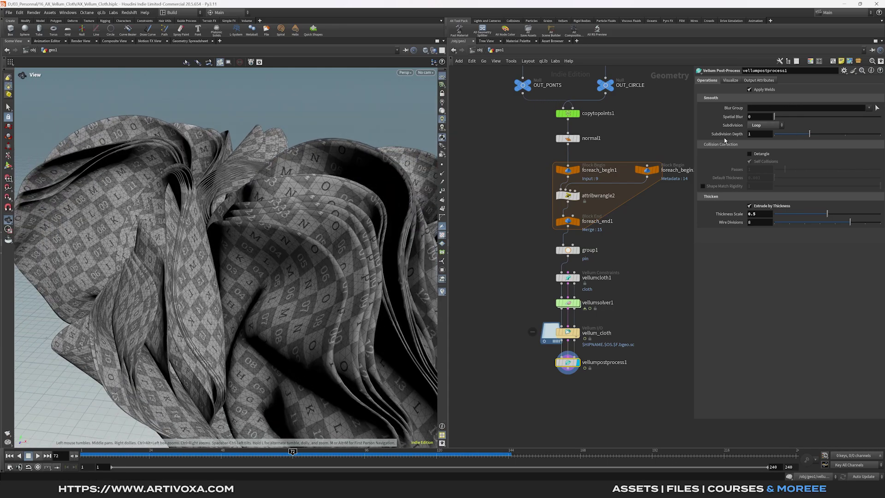
left_click_drag(381, 250, 349, 230)
Add a Connectivity node below vellumpostprocess1 and set its connectivity type to Primitive.
middle_click_drag(571, 374, 568, 331)
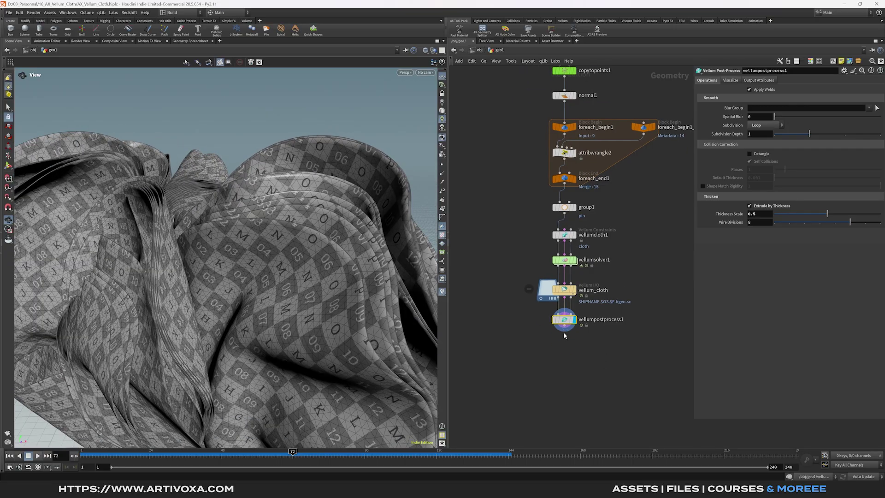
key("Tab")
type("conn")
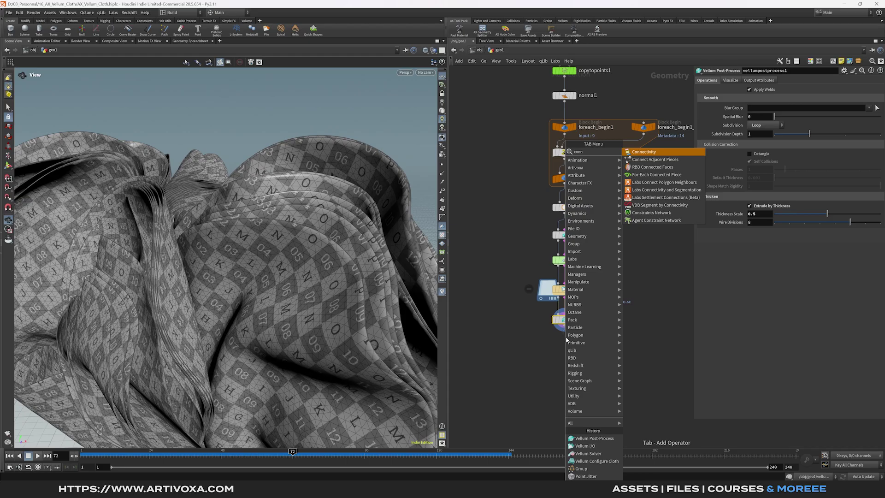
key("Return")
left_click(566, 345)
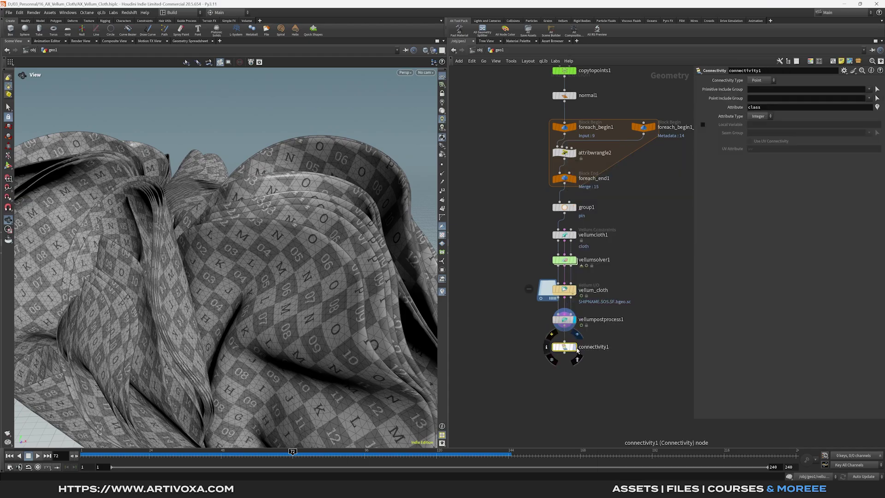
left_click(761, 80)
left_click(762, 94)
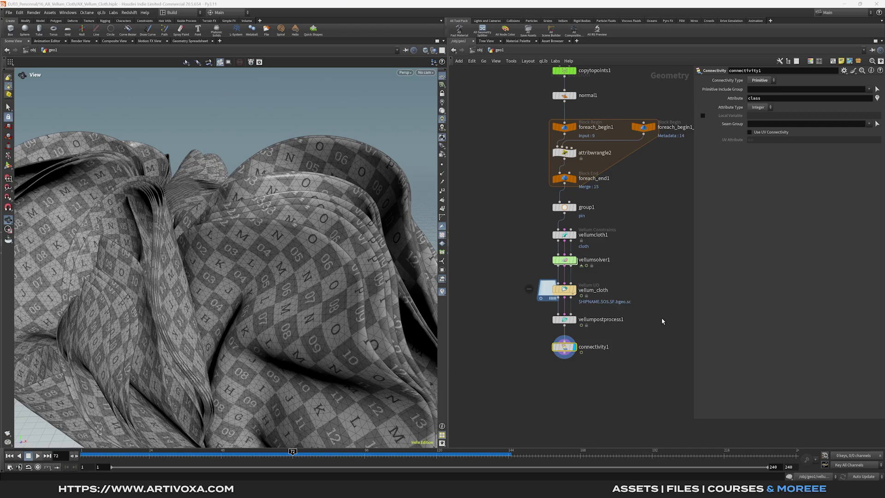
Visualize the class primitive attribute of connectivity1 as colors on the cloth layers.
left_click(546, 347)
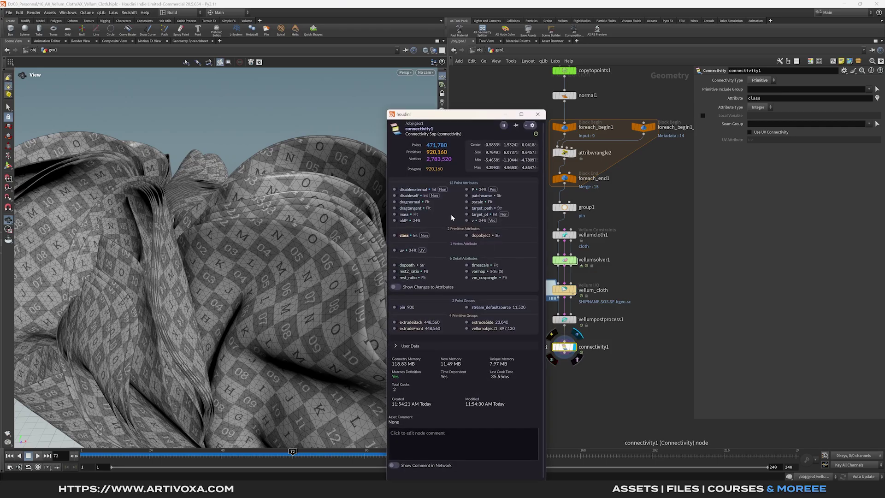
left_click(394, 236)
left_click(537, 114)
scroll(249, 250, "down", 5)
left_click_drag(259, 253, 276, 264)
middle_click_drag(601, 360, 603, 337)
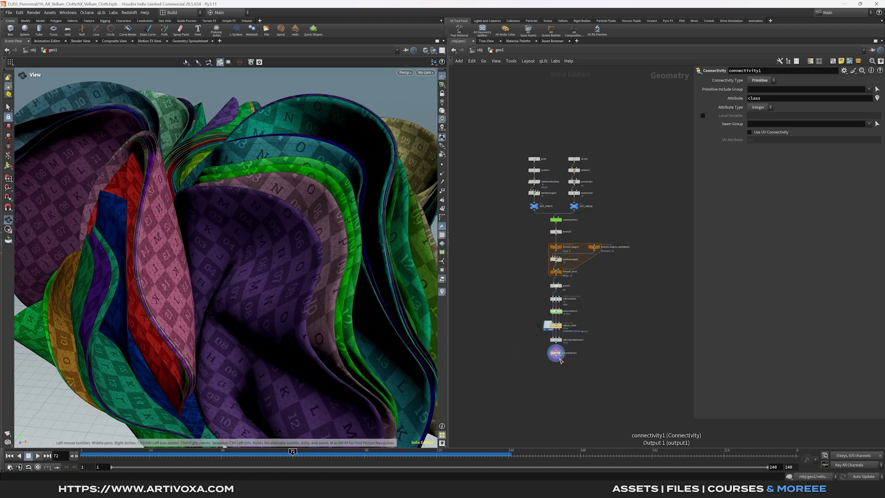
scroll(559, 364, "up", 3)
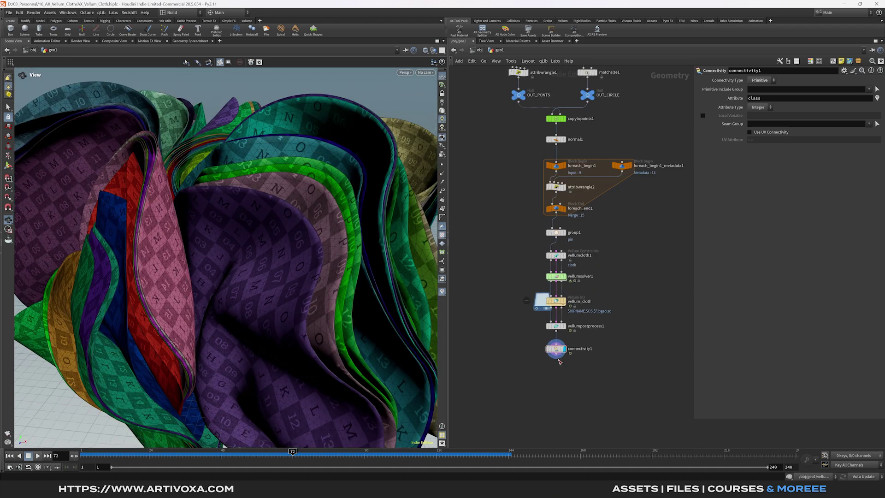
Add a Normal node below connectivity1 and an Attribute Delete node beneath it.
key("Tab")
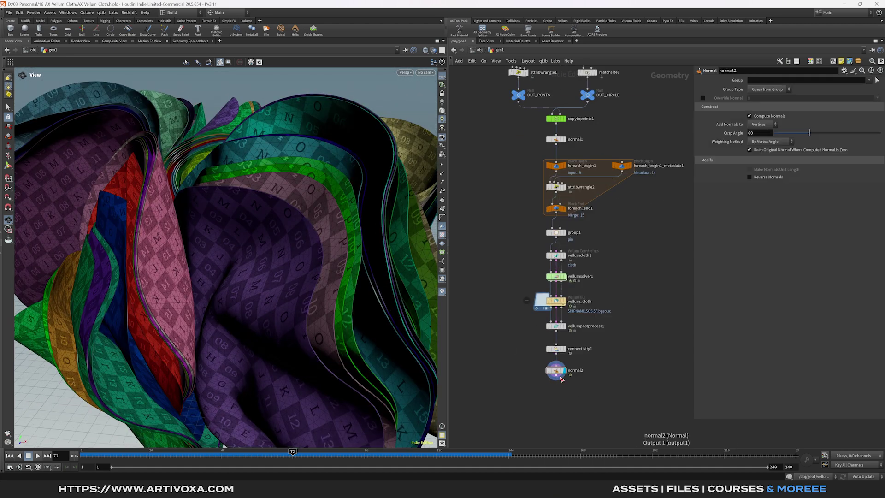
left_click(557, 376)
key("Tab")
type("att dele")
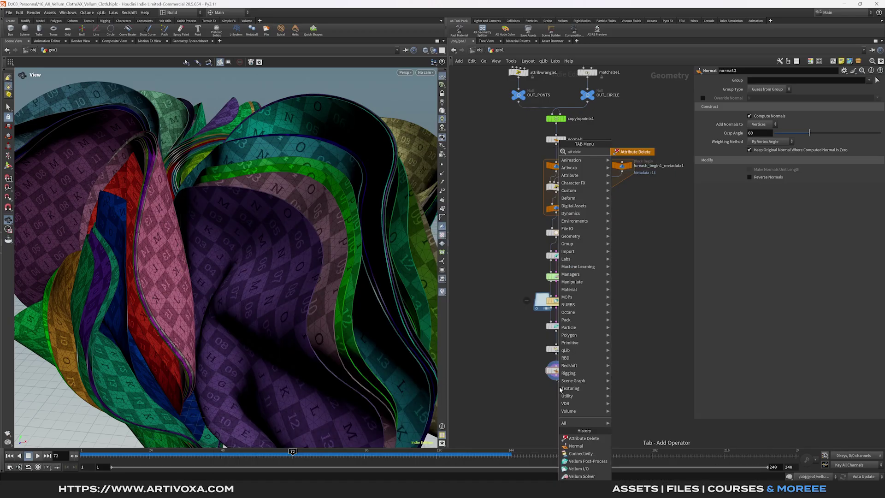
key("Return")
left_click(576, 395)
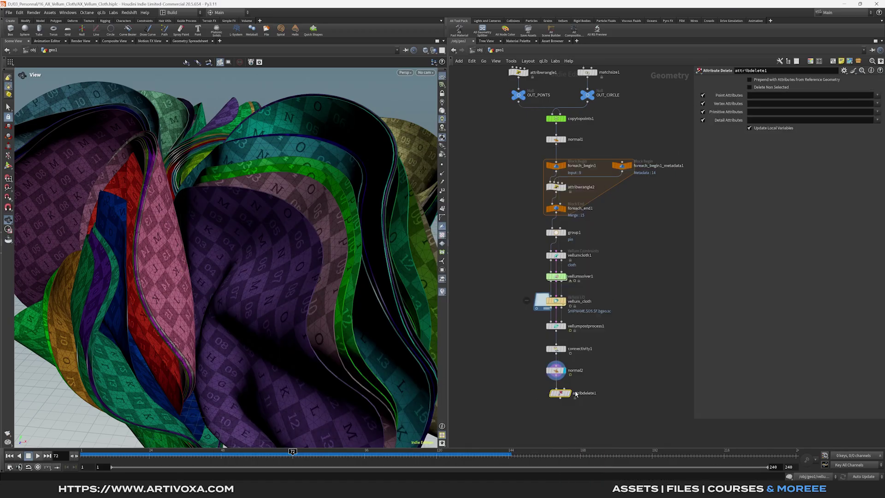
Display attribdelete1 and list the point attribute v and the vertex attributes uv and N in it.
left_click(878, 95)
left_click(871, 112)
left_click(877, 104)
left_click(867, 119)
left_click(877, 104)
left_click(877, 113)
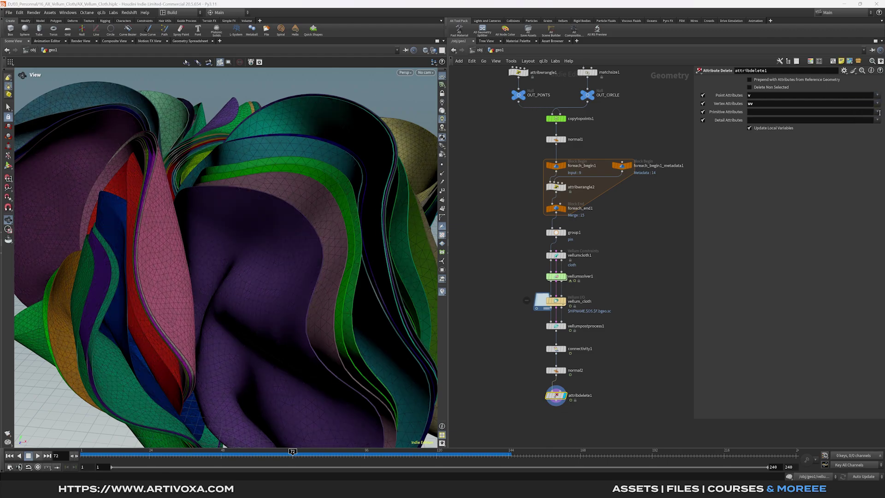
left_click(878, 112)
left_click(878, 113)
Add the primitive attribute class to attribdelete1 and enable Delete Non Selected so only the listed attributes are kept.
left_click(879, 120)
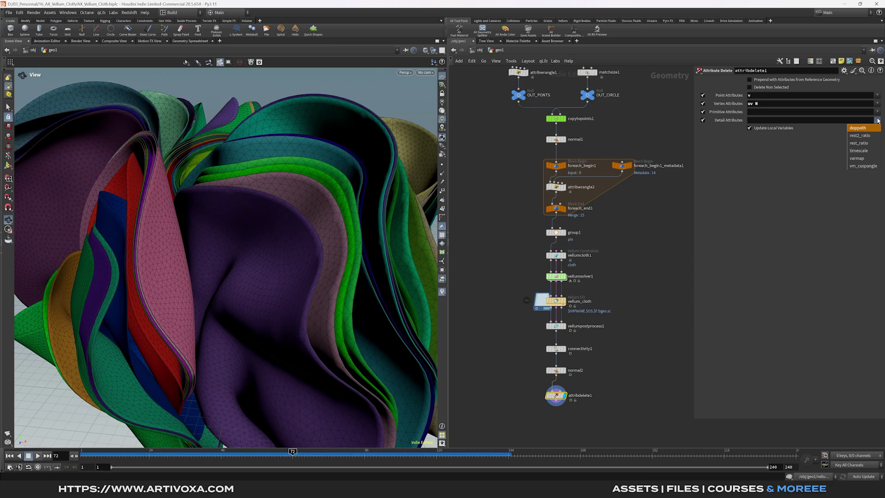
left_click(878, 120)
left_click(878, 113)
left_click(868, 120)
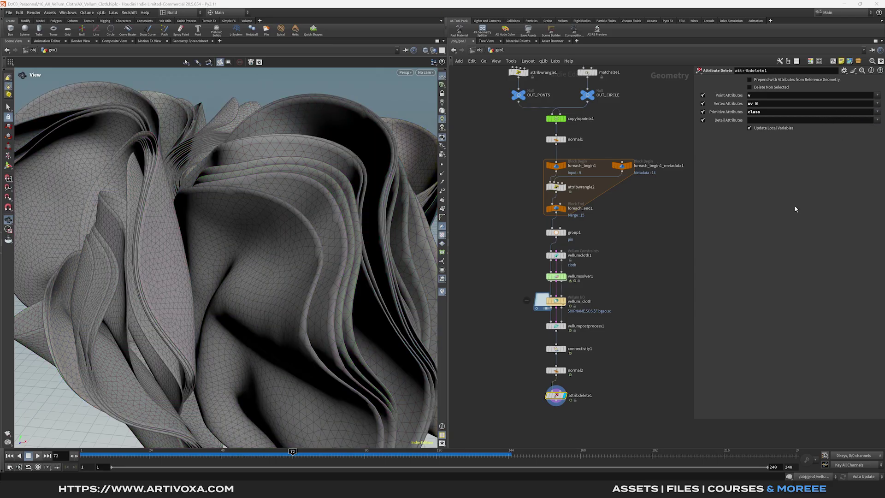
left_click(751, 87)
Add a File Cache node below attribdelete1.
middle_click_drag(599, 399, 576, 360)
key("Tab")
type("filec")
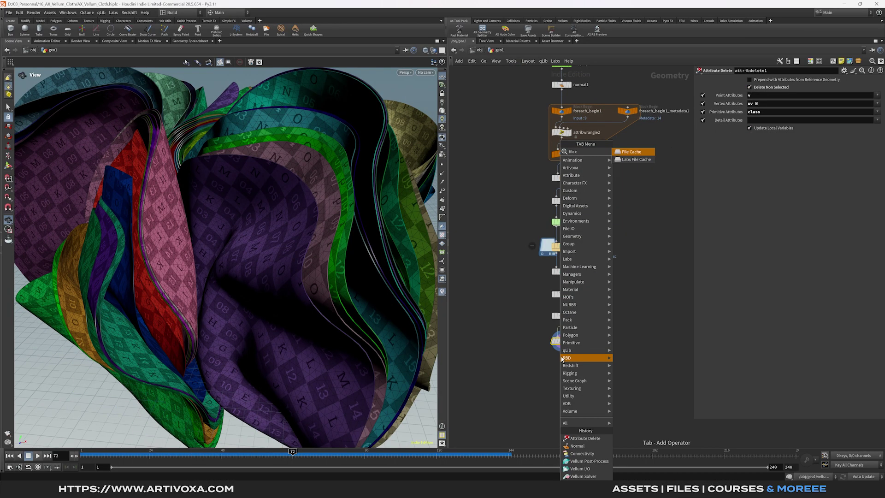
key("Return")
key("Return")
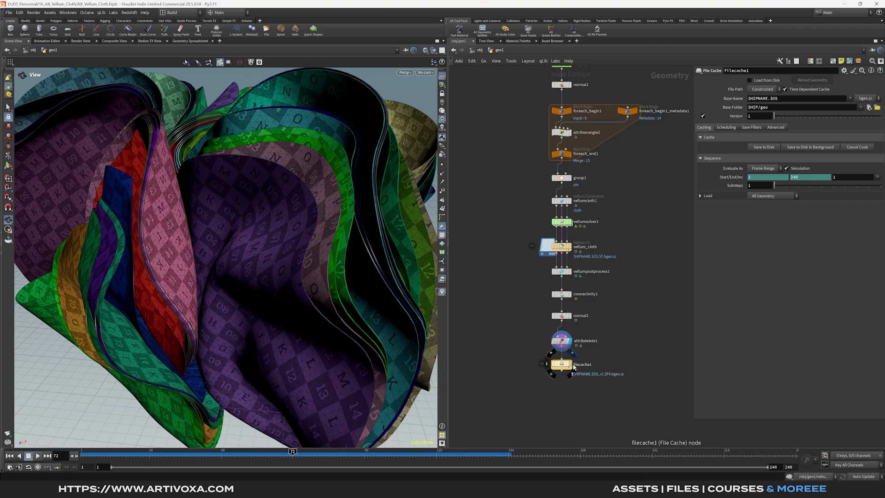
Add a Null node below filecache1, display it and rename it OUT_CLOTH.
key("Tab")
type("null")
key("Return")
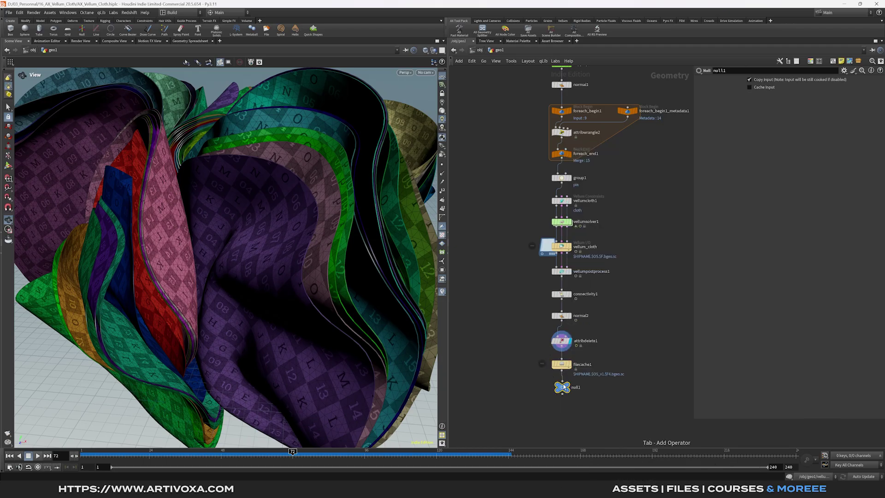
left_click(563, 392)
double_click(574, 392)
type("OUT_CLO")
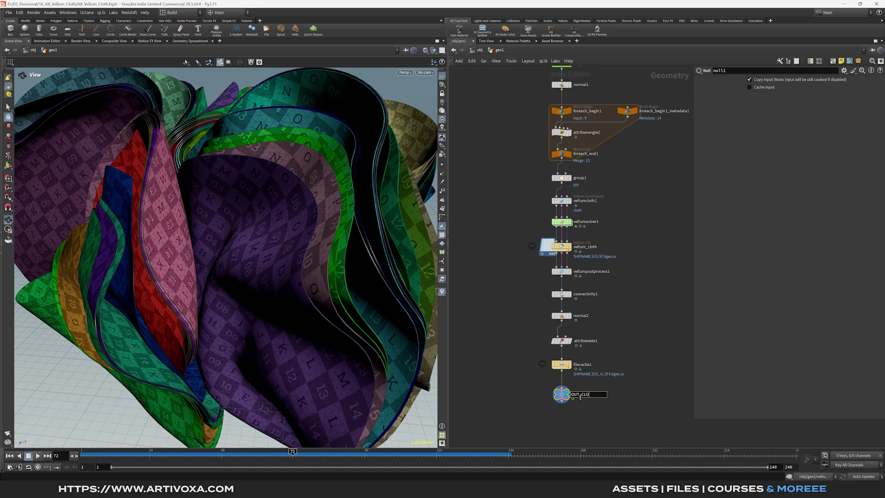
type("TH")
key("Return")
left_click_drag(378, 258, 338, 247)
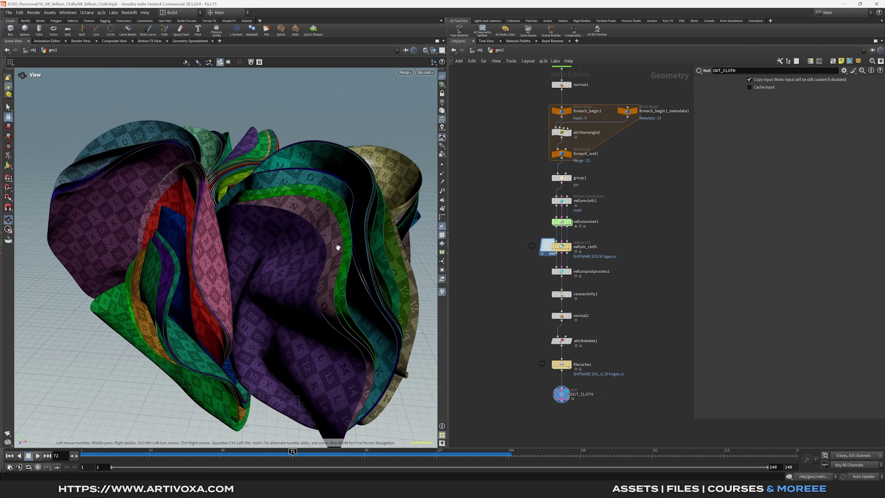